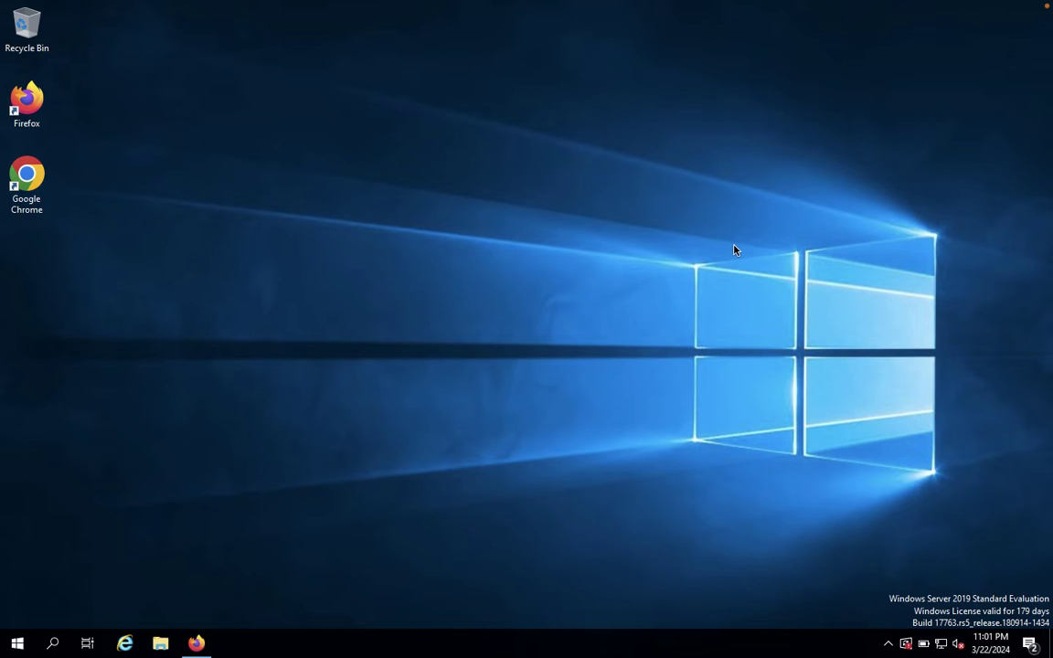
Launch the emt installer from the Downloads folder in File Explorer.
{"action": "left_click", "coordinate": [162, 644]}
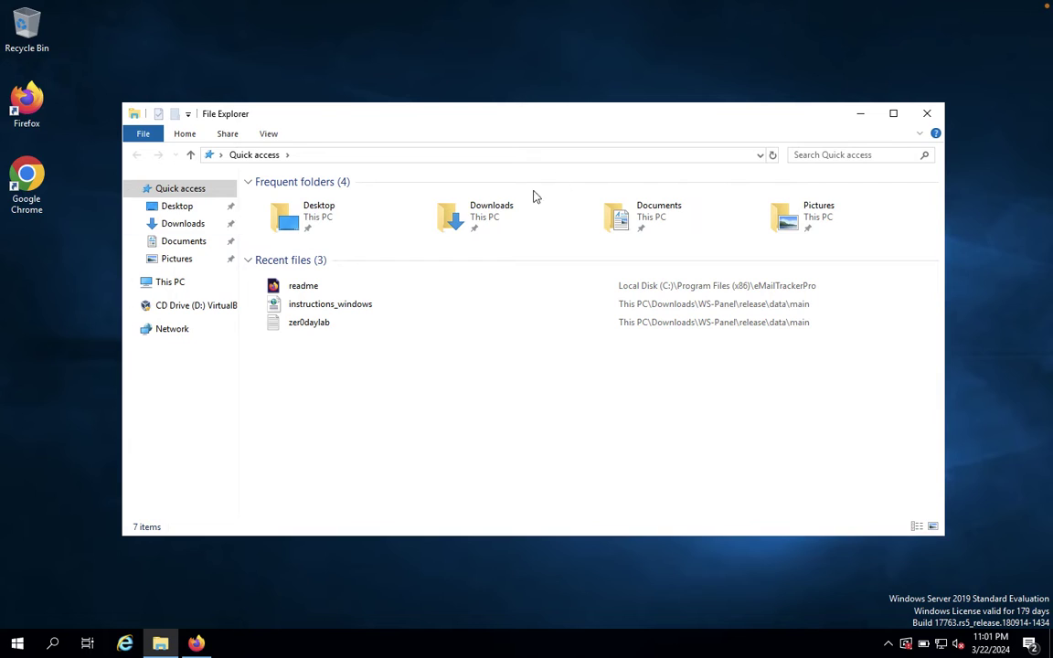
{"action": "double_click", "coordinate": [481, 225]}
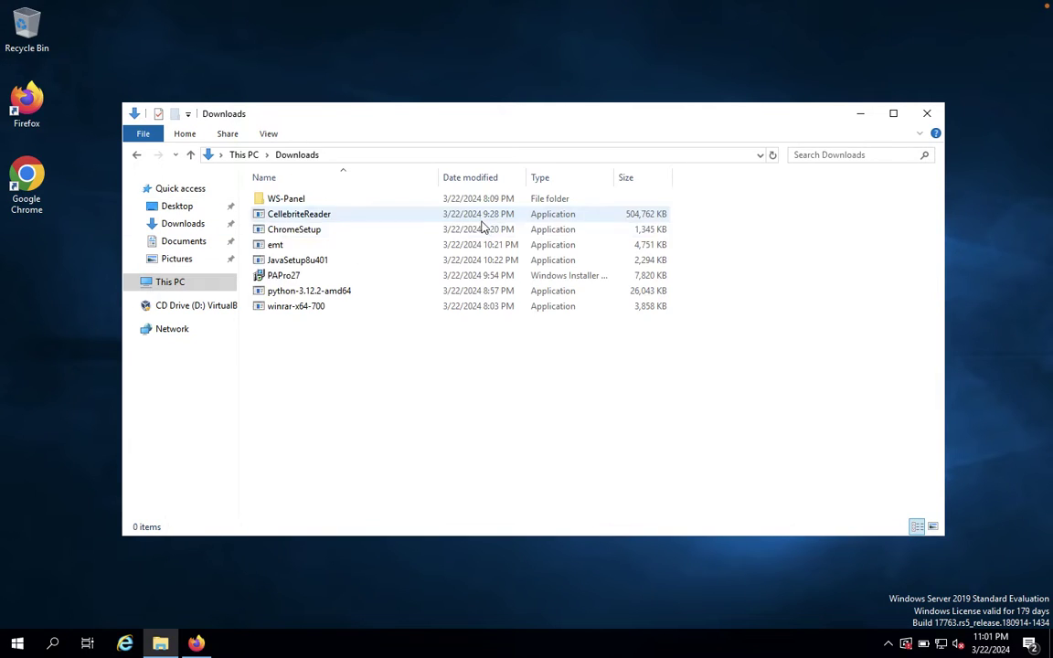
{"action": "double_click", "coordinate": [275, 245]}
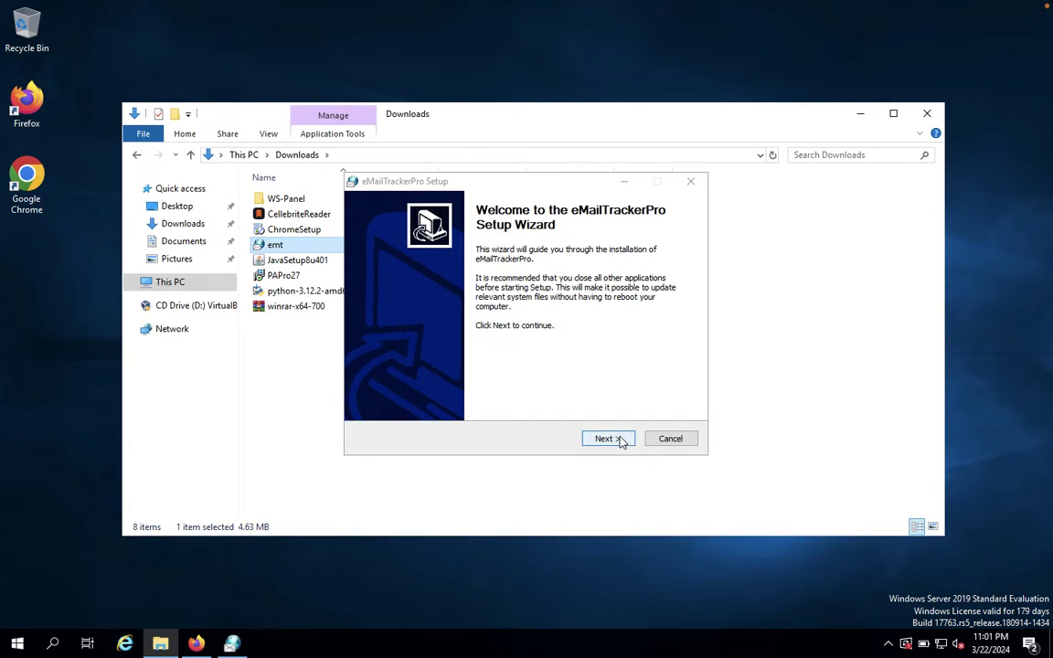
Accept the licence, keep default components and folder to start installing, then close Downloads.
{"action": "left_click", "coordinate": [622, 440]}
{"action": "left_click", "coordinate": [620, 442]}
{"action": "left_click", "coordinate": [618, 439]}
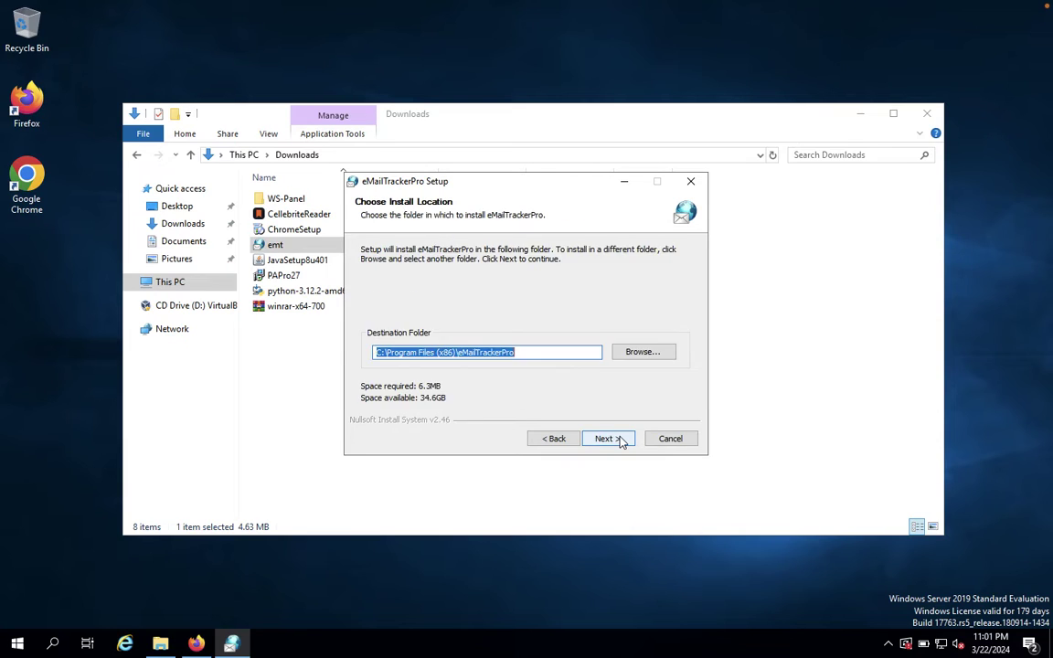
{"action": "left_click", "coordinate": [618, 439]}
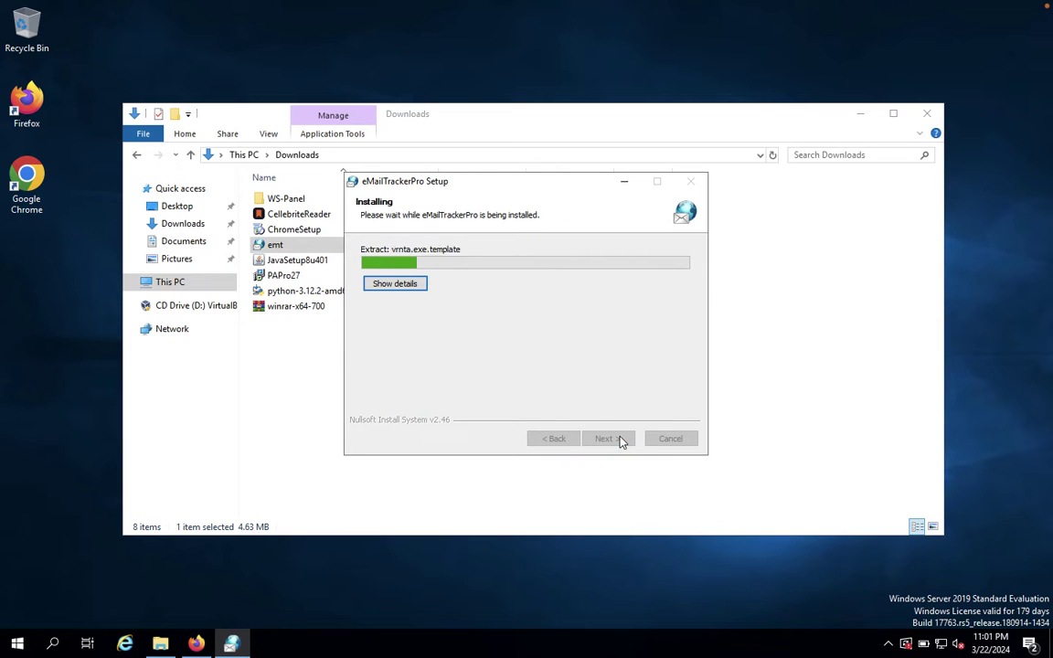
{"action": "left_click", "coordinate": [923, 119]}
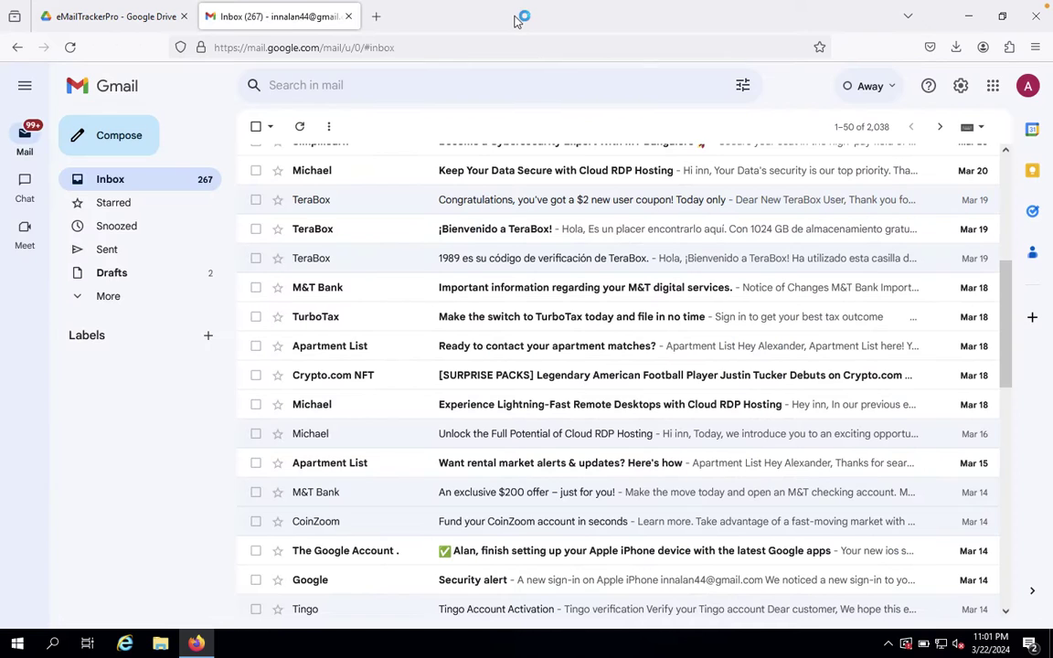
Minimize Gmail, dismiss the Edition Selection notice, and show My Trace Reports with two previous traces.
{"action": "left_click", "coordinate": [968, 17]}
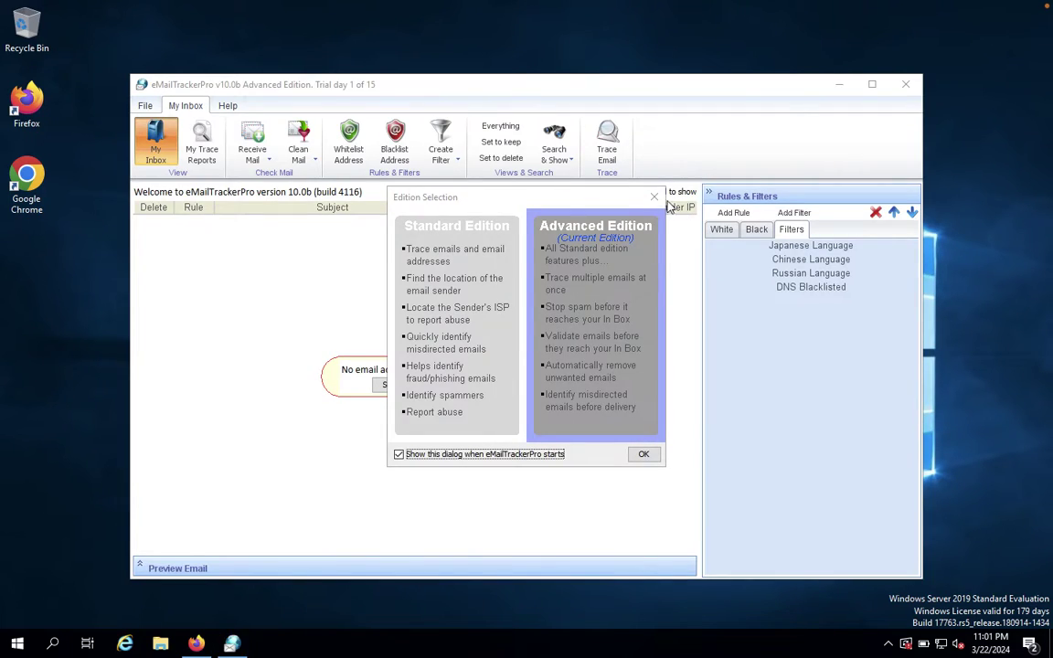
{"action": "left_click", "coordinate": [655, 196]}
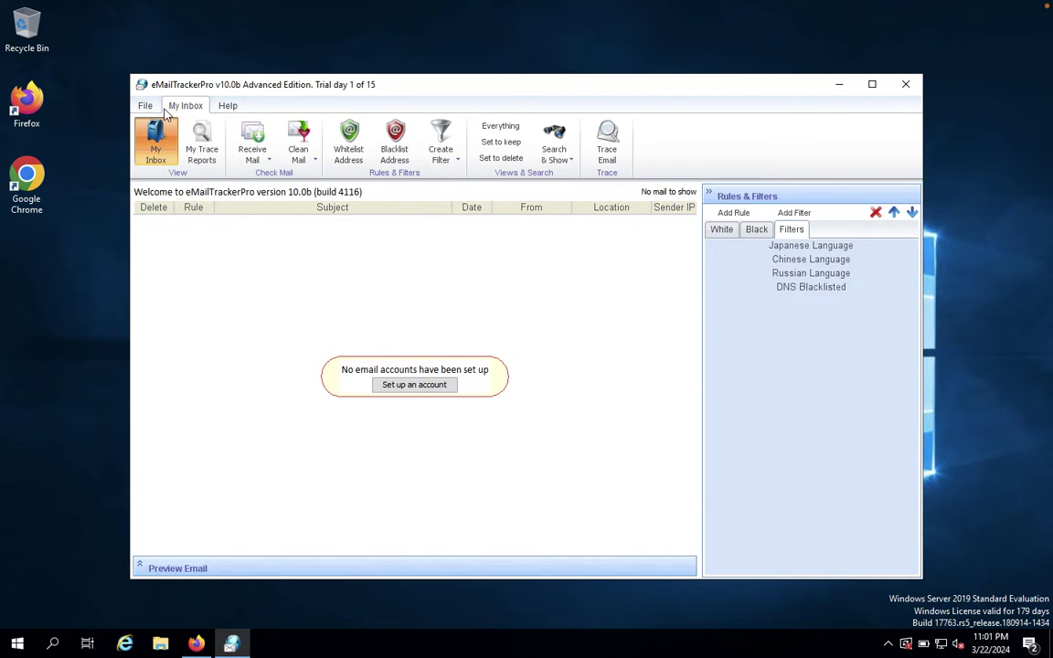
{"action": "left_click", "coordinate": [203, 150]}
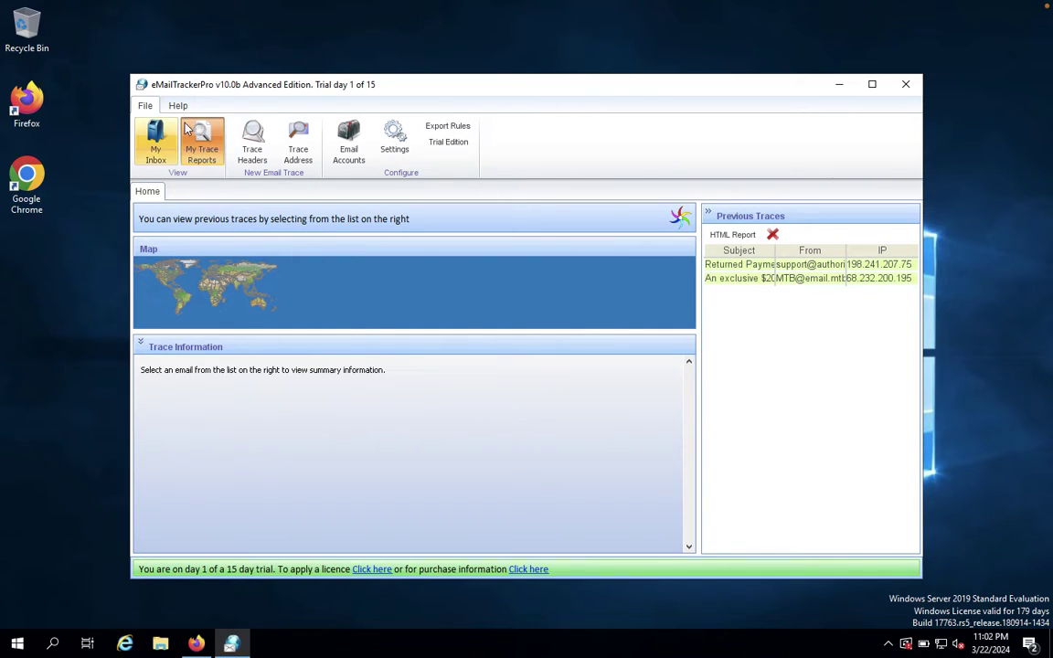
Start a new Trace Headers trace and paste email headers into its box.
{"action": "left_click", "coordinate": [252, 138]}
{"action": "key", "text": "ctrl+v"}
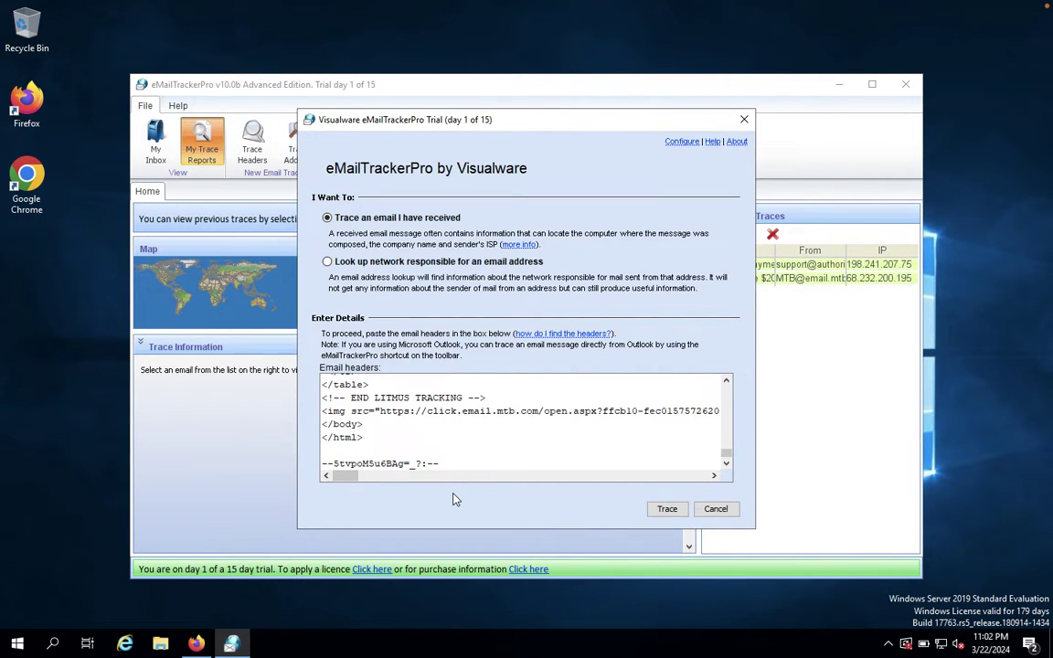
{"action": "key", "text": "ctrl+a"}
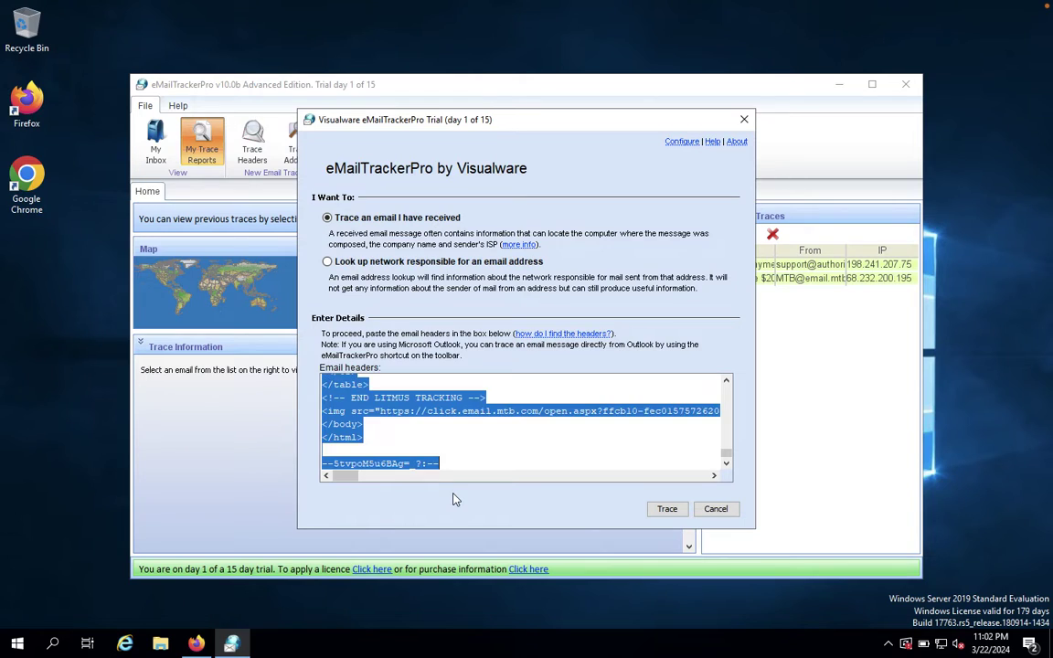
{"action": "key", "text": "ctrl+v"}
{"action": "key", "text": "ctrl+a"}
{"action": "key", "text": "ctrl+v"}
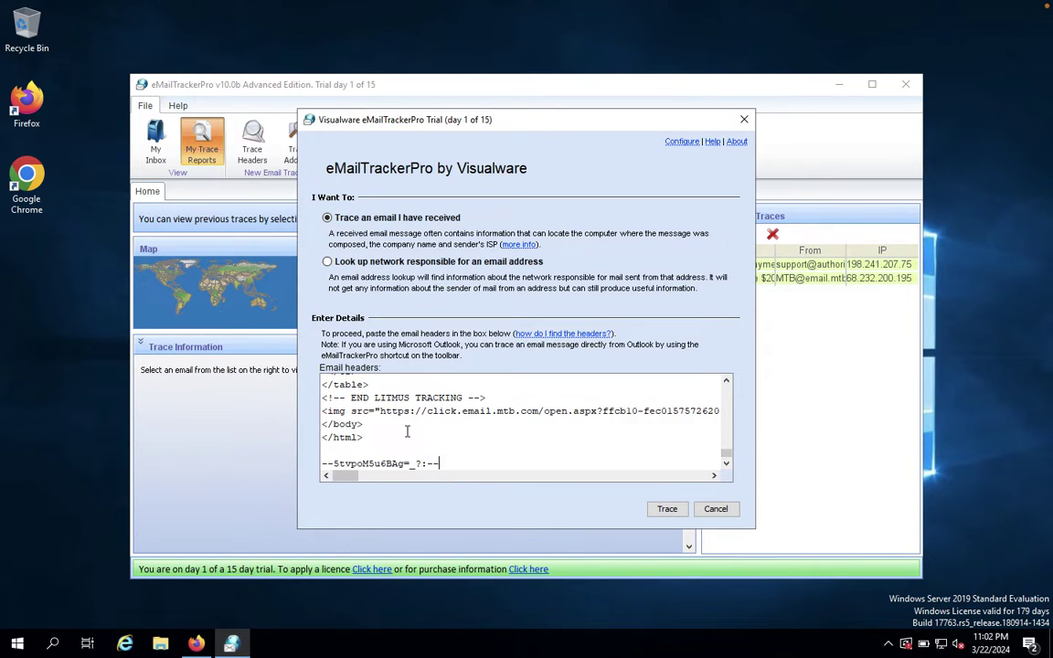
{"action": "key", "text": "ctrl+a"}
{"action": "key", "text": "ctrl+v"}
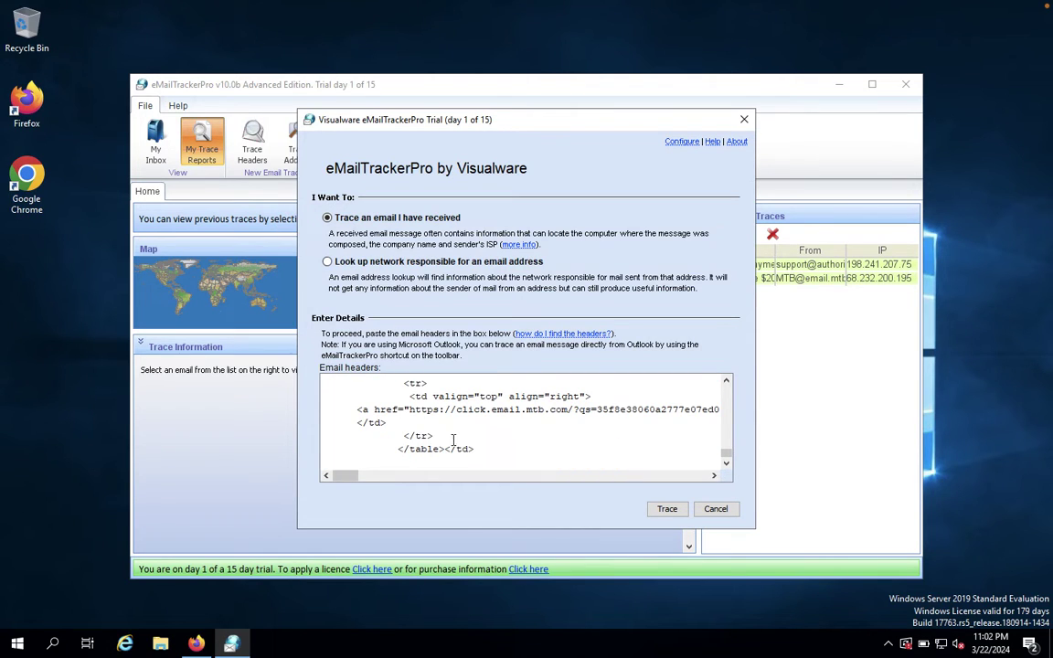
{"action": "key", "text": "ctrl+a"}
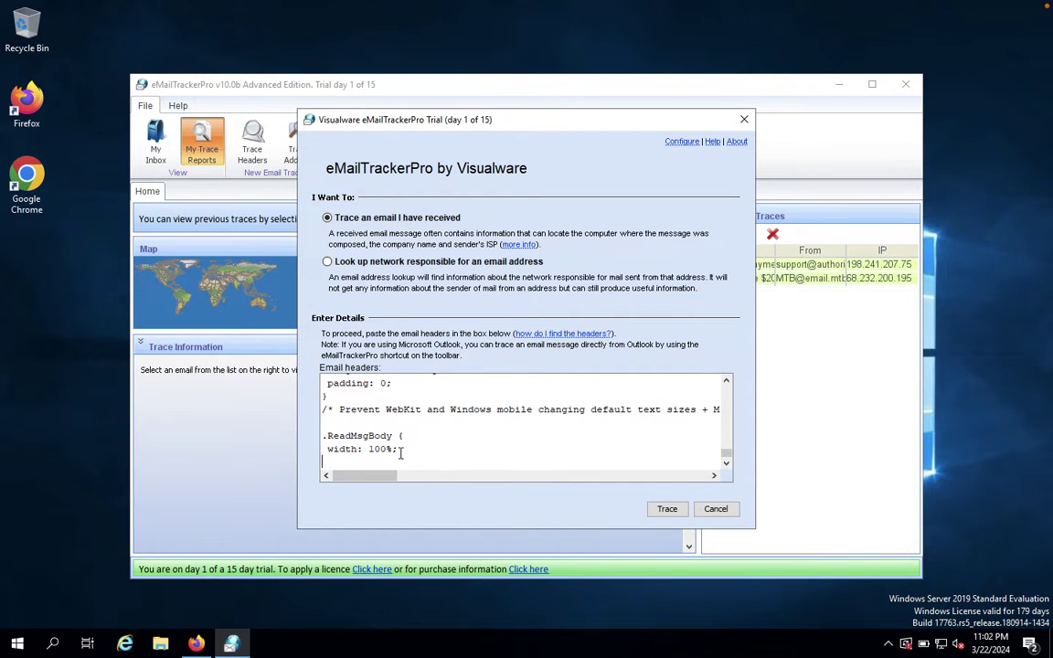
Delete all text from the headers box and bring the Gmail inbox forward.
{"action": "left_click_drag", "start_coordinate": [361, 407], "coordinate": [285, 116]}
{"action": "key", "text": "Delete"}
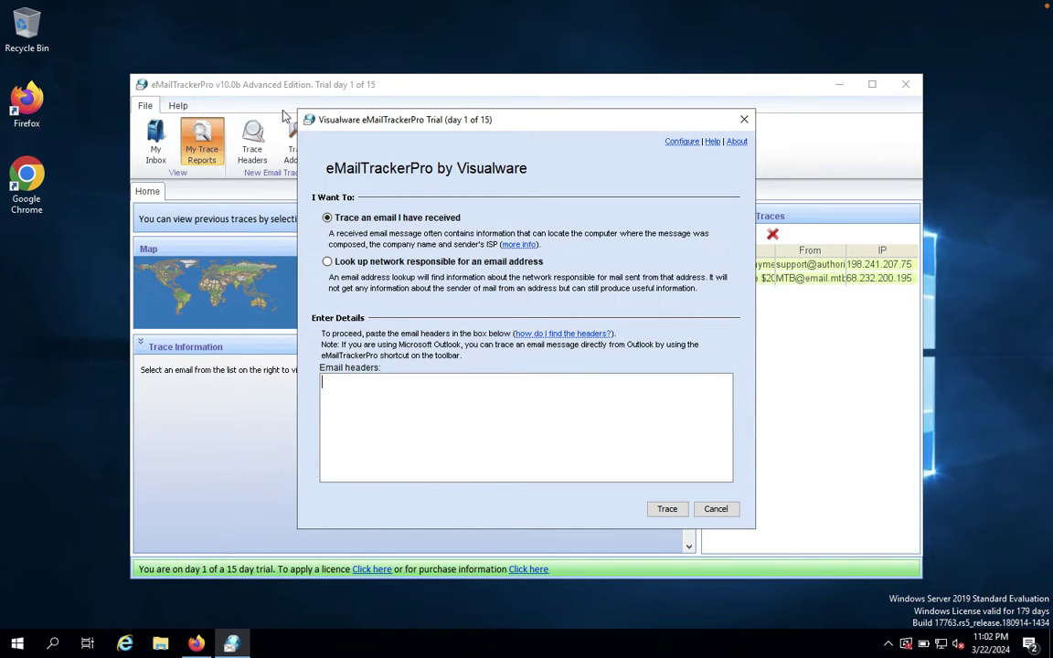
{"action": "left_click", "coordinate": [196, 644]}
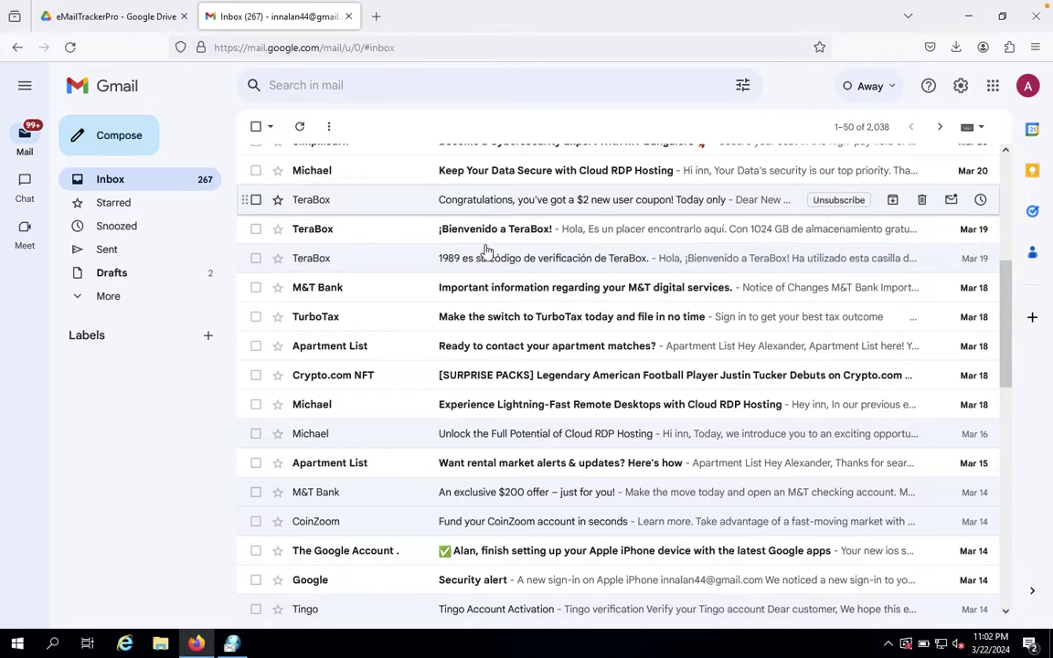
Open the Apartment List email "You're one step closer to home" from the inbox.
{"action": "scroll", "coordinate": [498, 378], "scroll_direction": "down", "scroll_amount": 5}
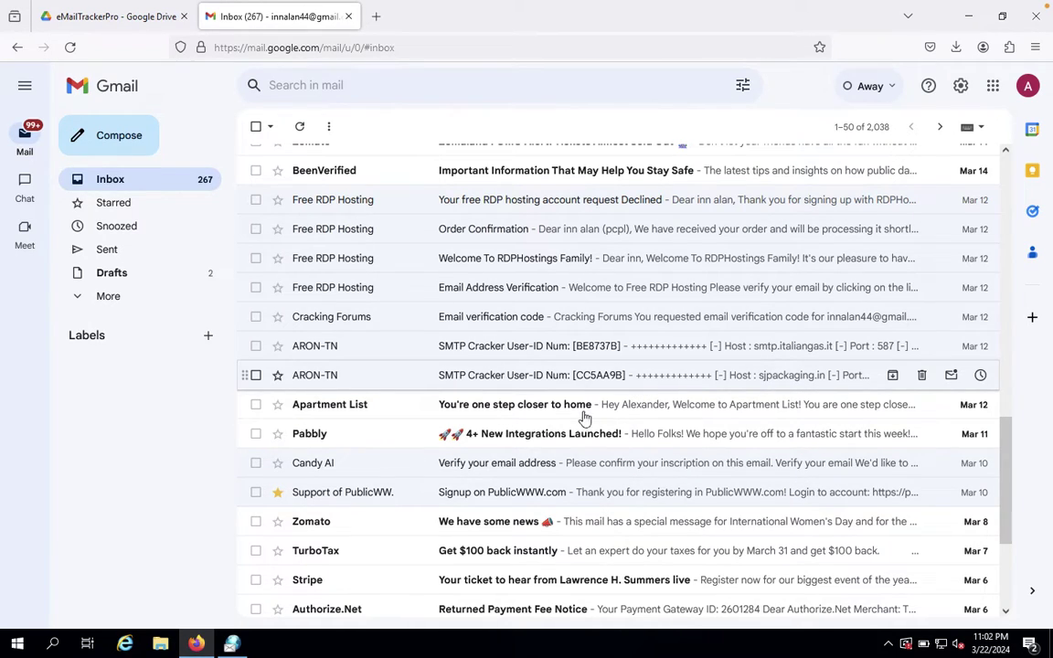
{"action": "left_click", "coordinate": [509, 417]}
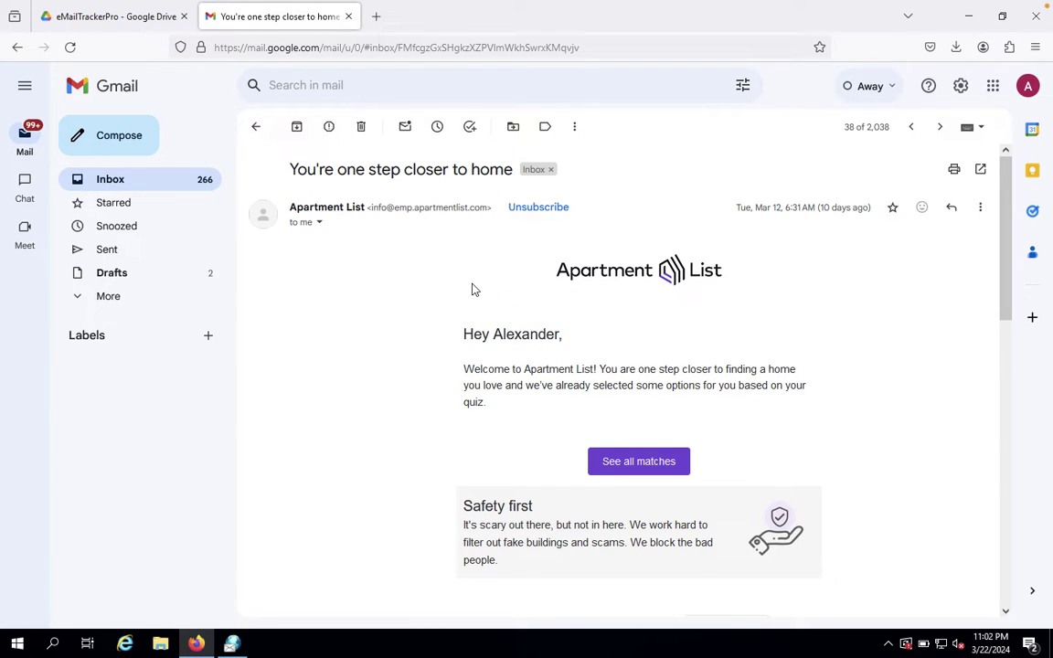
Show the Apartment List email's original source and copy its full headers to the clipboard.
{"action": "left_click", "coordinate": [980, 210]}
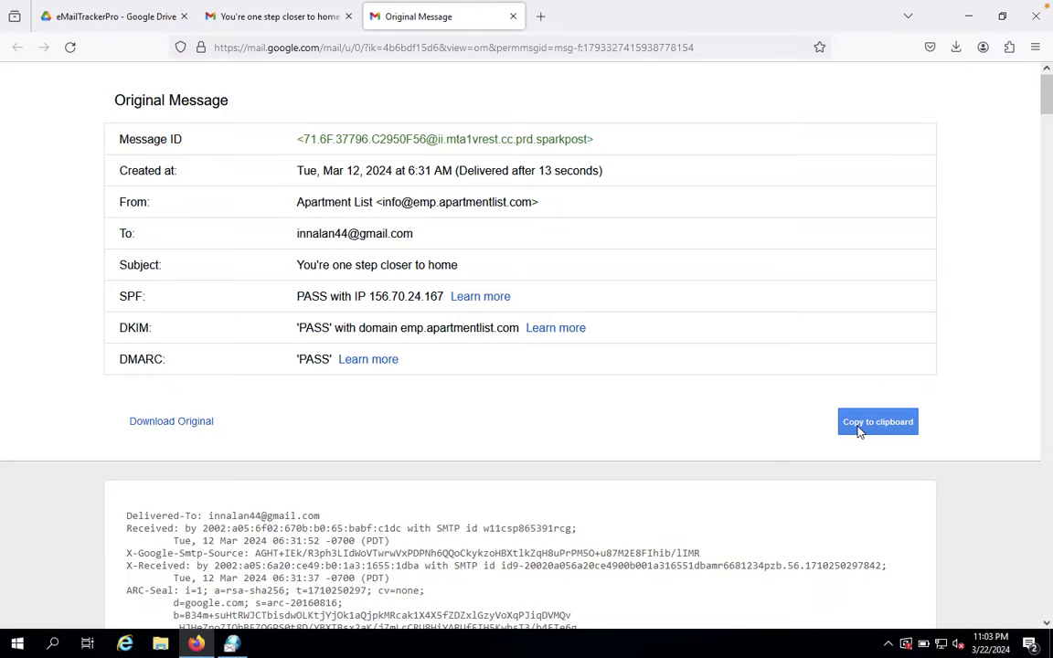
{"action": "left_click", "coordinate": [861, 424]}
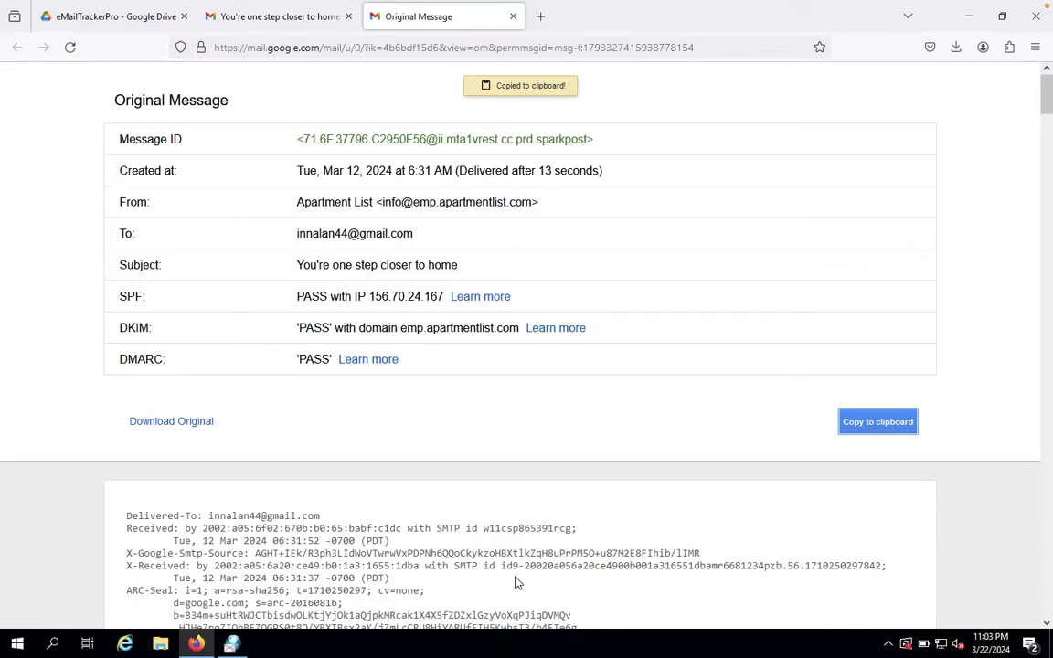
{"action": "scroll", "coordinate": [517, 582], "scroll_direction": "down", "scroll_amount": 10}
{"action": "scroll", "coordinate": [517, 578], "scroll_direction": "down", "scroll_amount": 20}
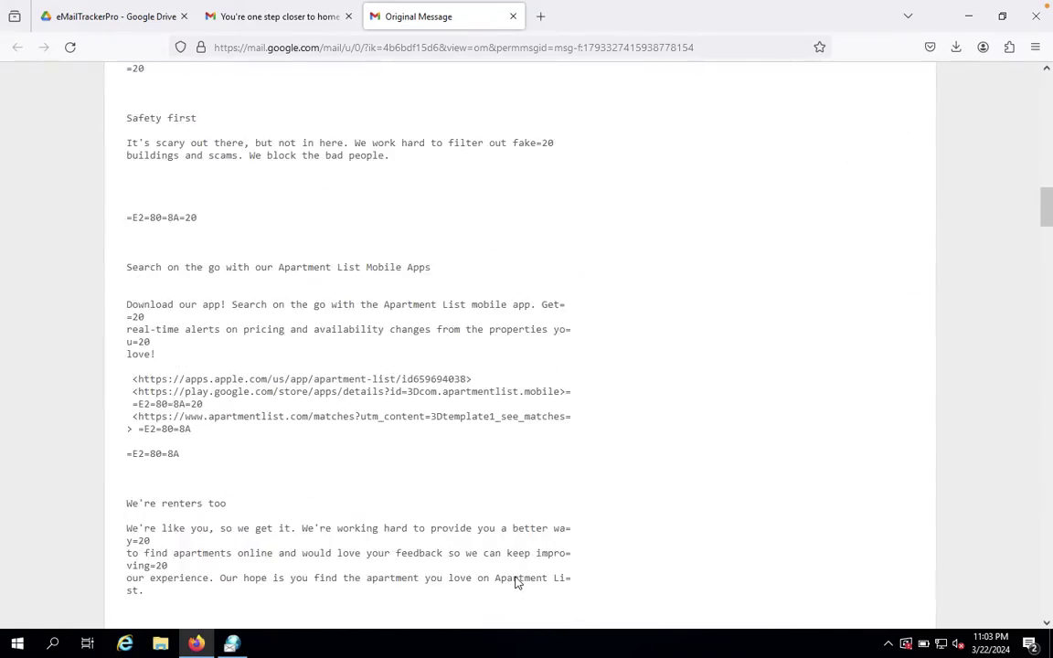
{"action": "scroll", "coordinate": [517, 578], "scroll_direction": "down", "scroll_amount": 20}
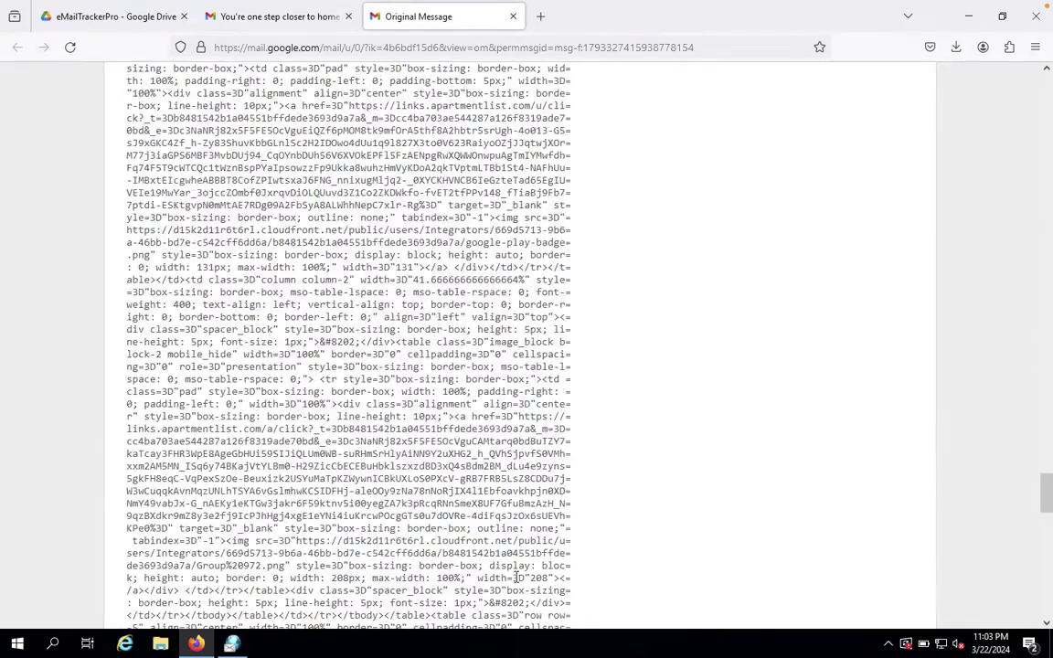
{"action": "scroll", "coordinate": [517, 582], "scroll_direction": "up", "scroll_amount": 20}
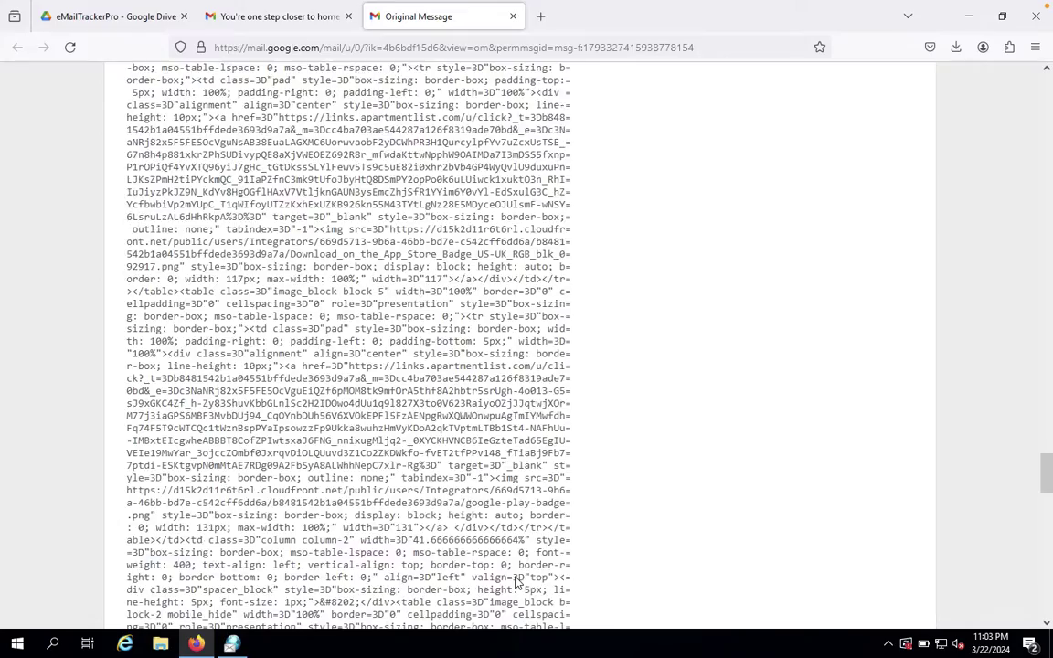
{"action": "scroll", "coordinate": [517, 577], "scroll_direction": "up", "scroll_amount": 15}
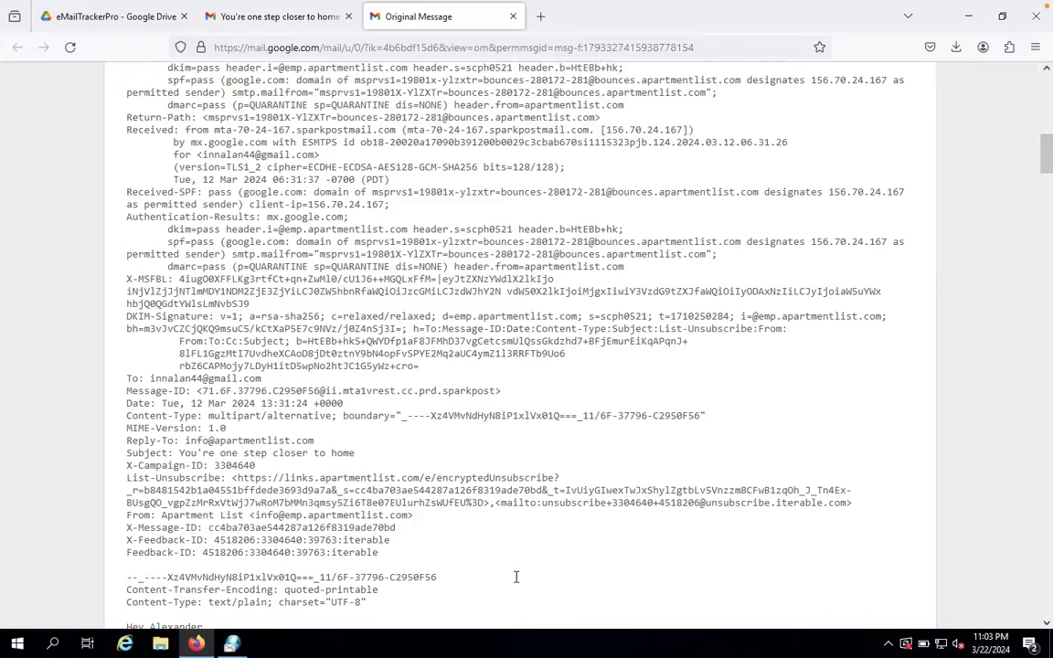
{"action": "left_click", "coordinate": [870, 423]}
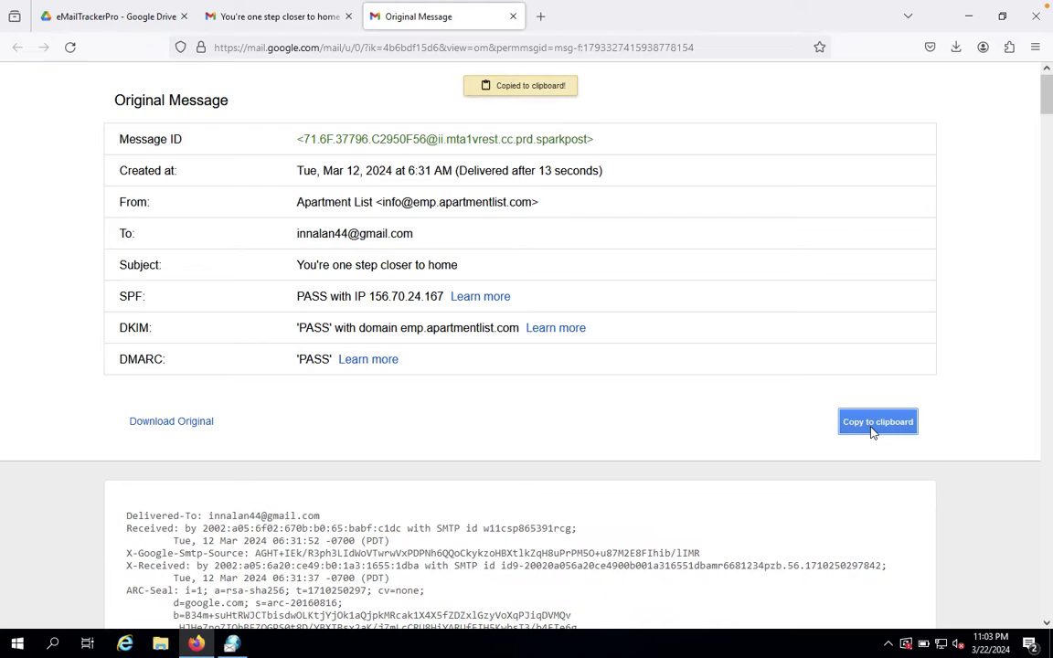
{"action": "left_click", "coordinate": [239, 645]}
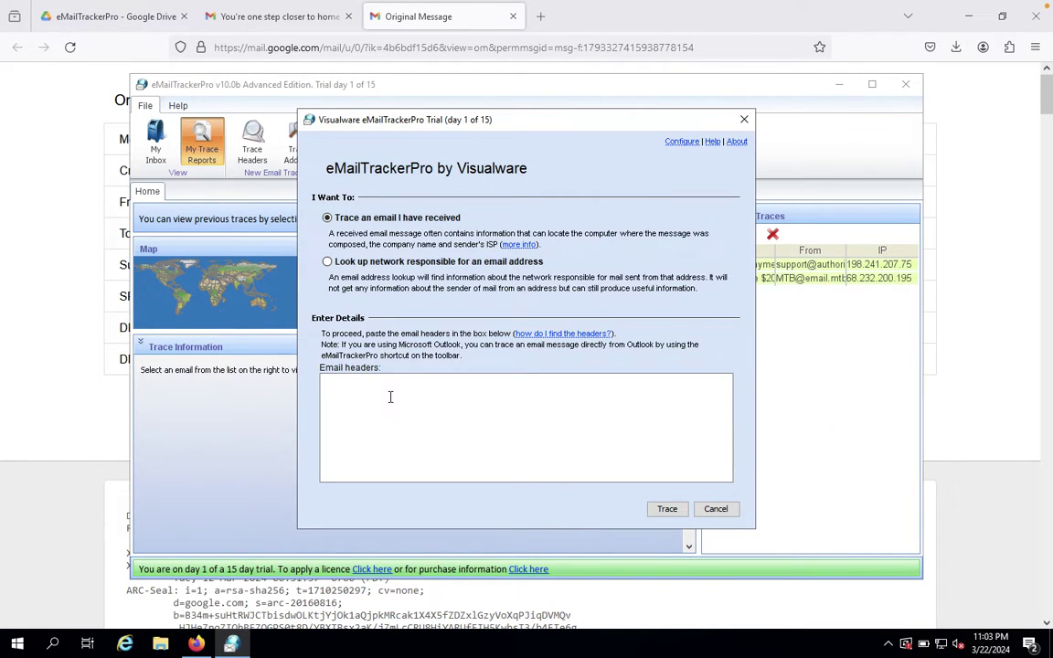
{"action": "left_click", "coordinate": [390, 396]}
{"action": "key", "text": "ctrl+v"}
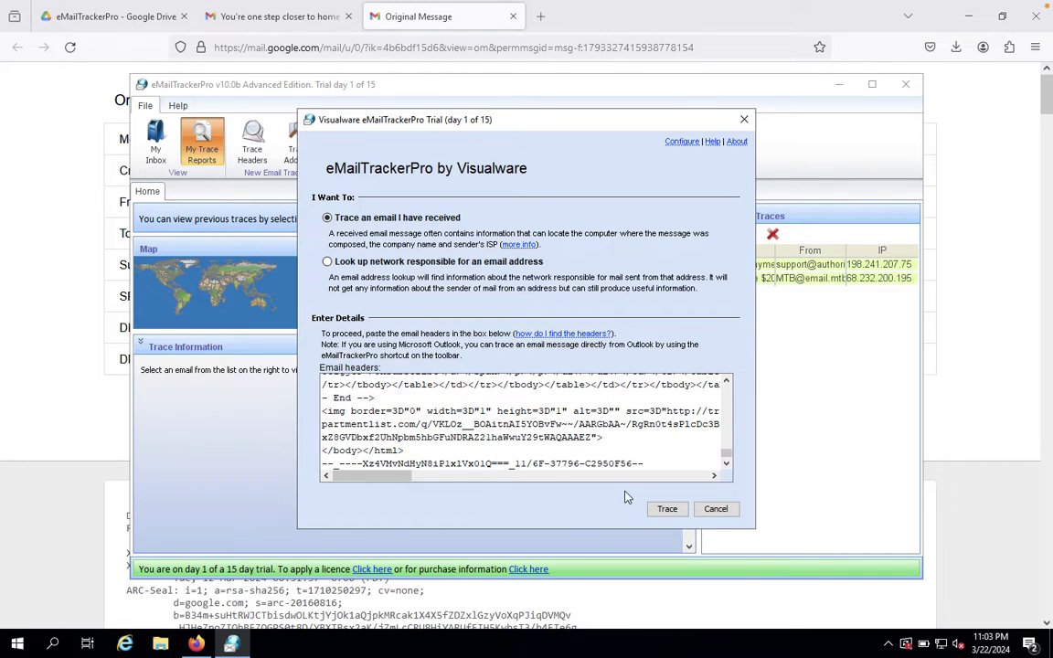
{"action": "left_click", "coordinate": [666, 511]}
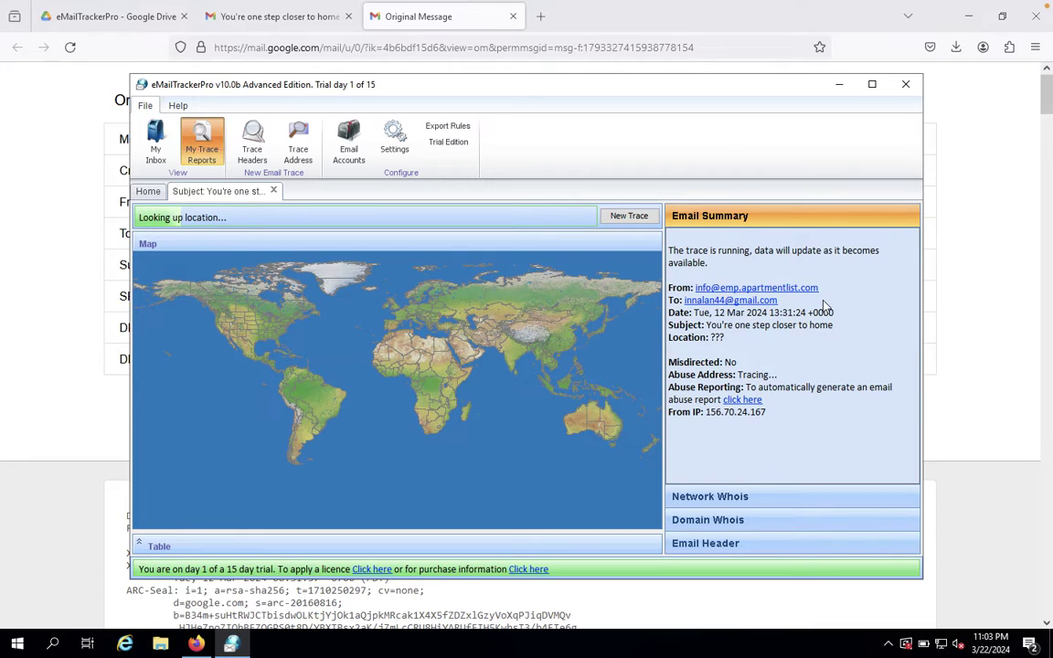
{"action": "left_click_drag", "start_coordinate": [825, 293], "coordinate": [703, 294]}
Switch Firefox to the 'You're one step closer to home' tab, then return to the trace.
{"action": "left_click", "coordinate": [936, 287]}
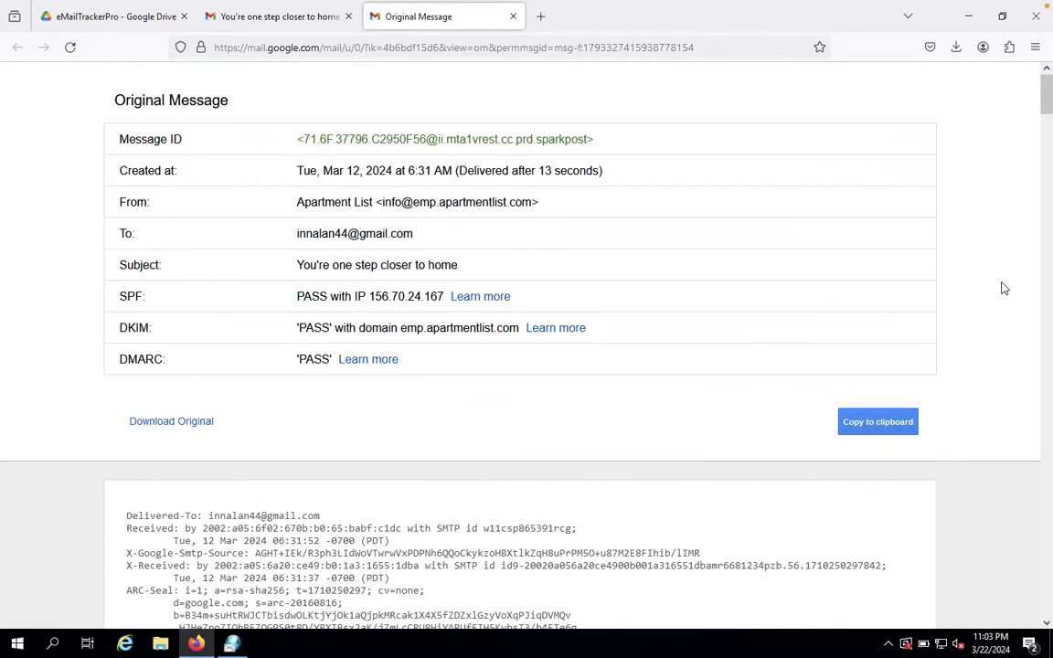
{"action": "left_click", "coordinate": [301, 23]}
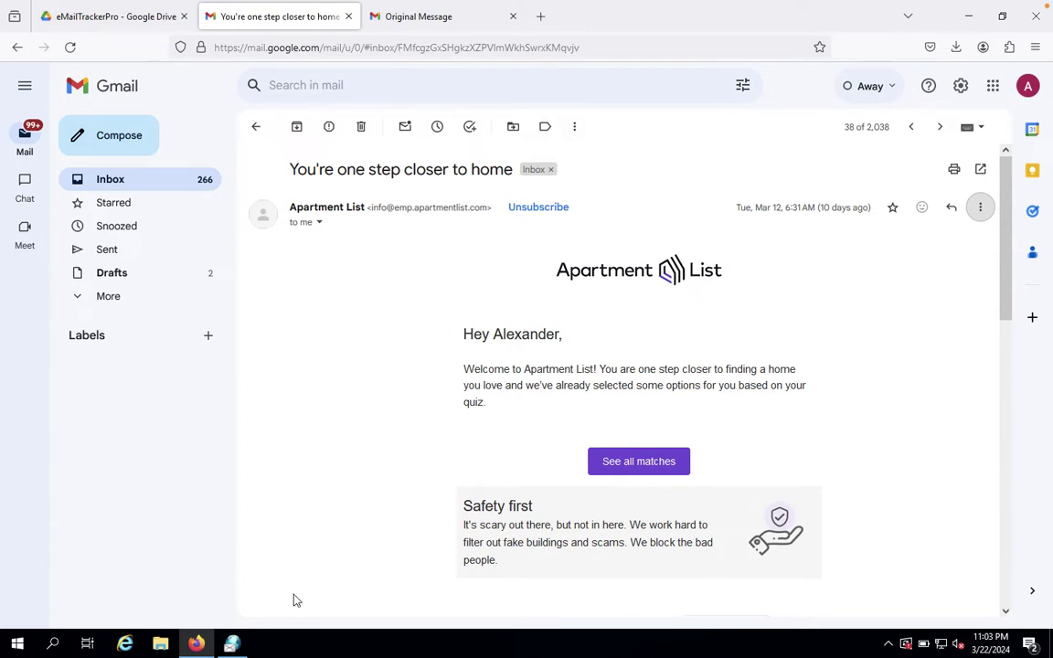
{"action": "left_click", "coordinate": [231, 643]}
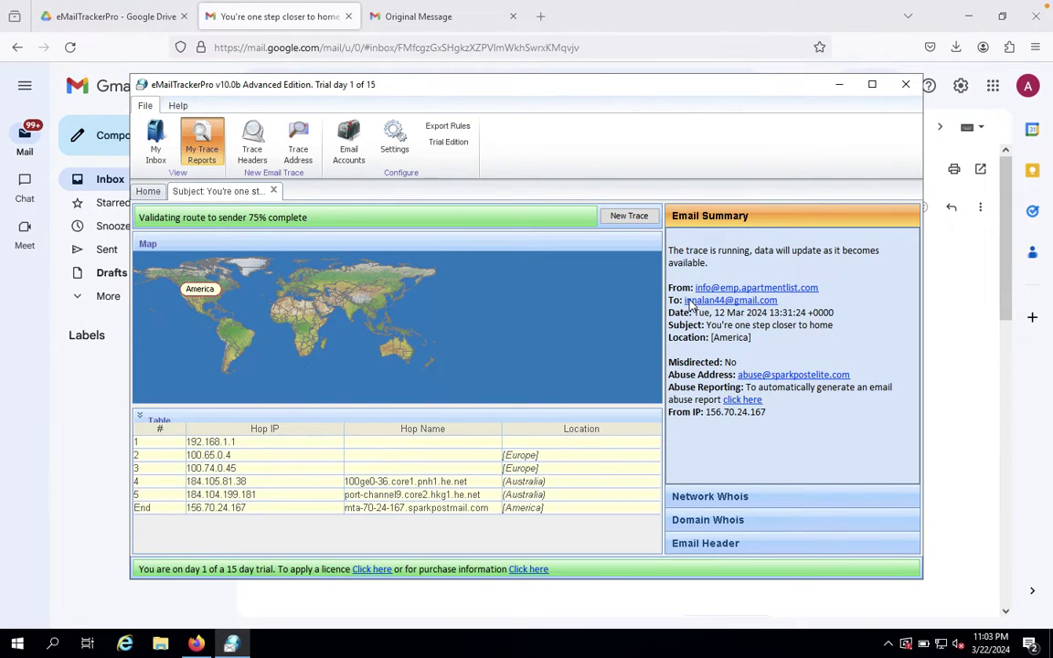
{"action": "mouse_move", "coordinate": [668, 249]}
{"action": "left_mouse_down"}
{"action": "mouse_move", "coordinate": [776, 264]}
{"action": "mouse_move", "coordinate": [686, 306]}
{"action": "left_mouse_up"}
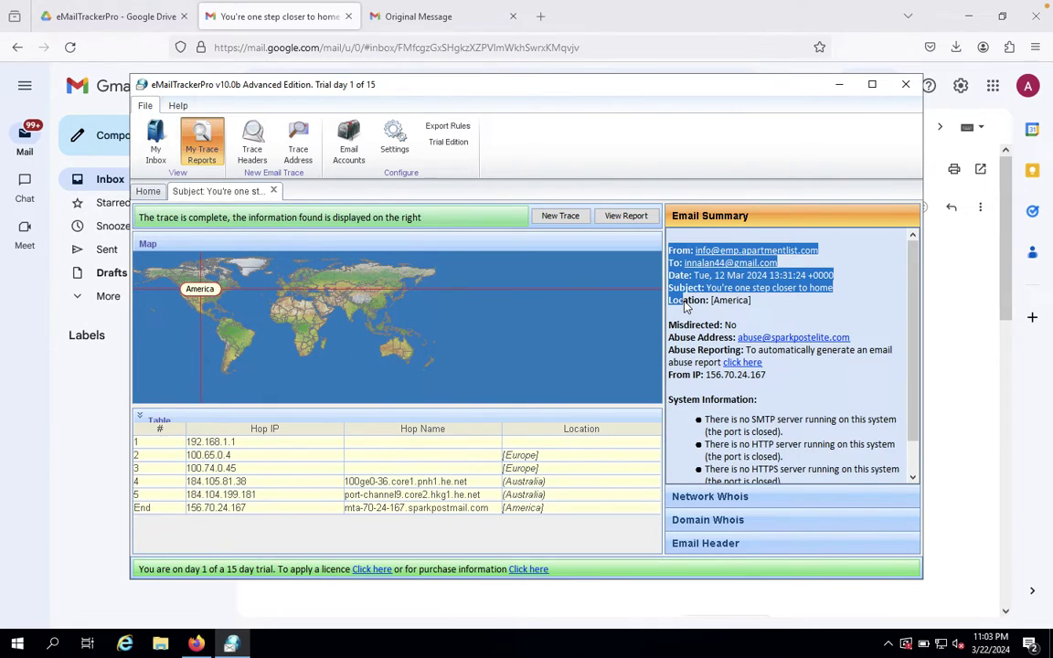
{"action": "left_click", "coordinate": [751, 301]}
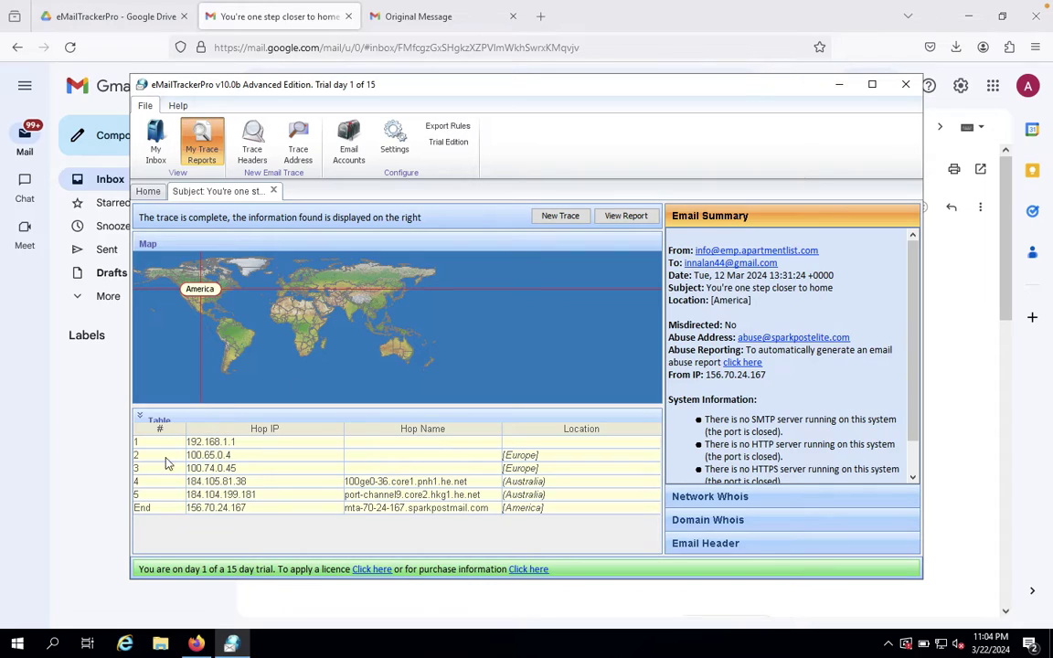
{"action": "left_click", "coordinate": [96, 445]}
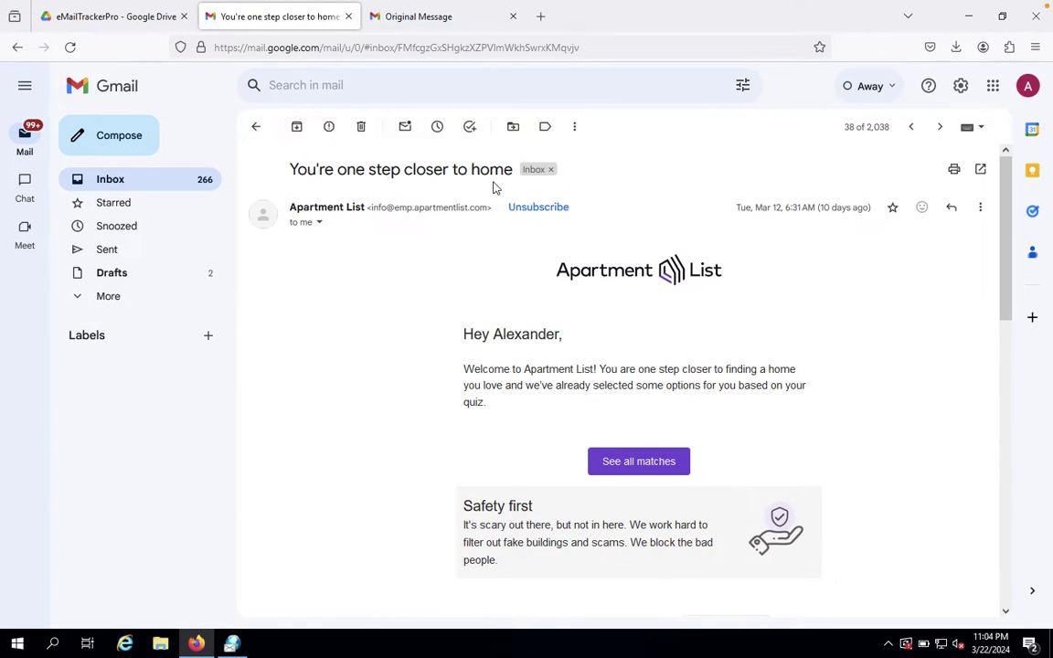
{"action": "left_click", "coordinate": [231, 644]}
{"action": "scroll", "coordinate": [718, 381], "scroll_direction": "down", "scroll_amount": 1}
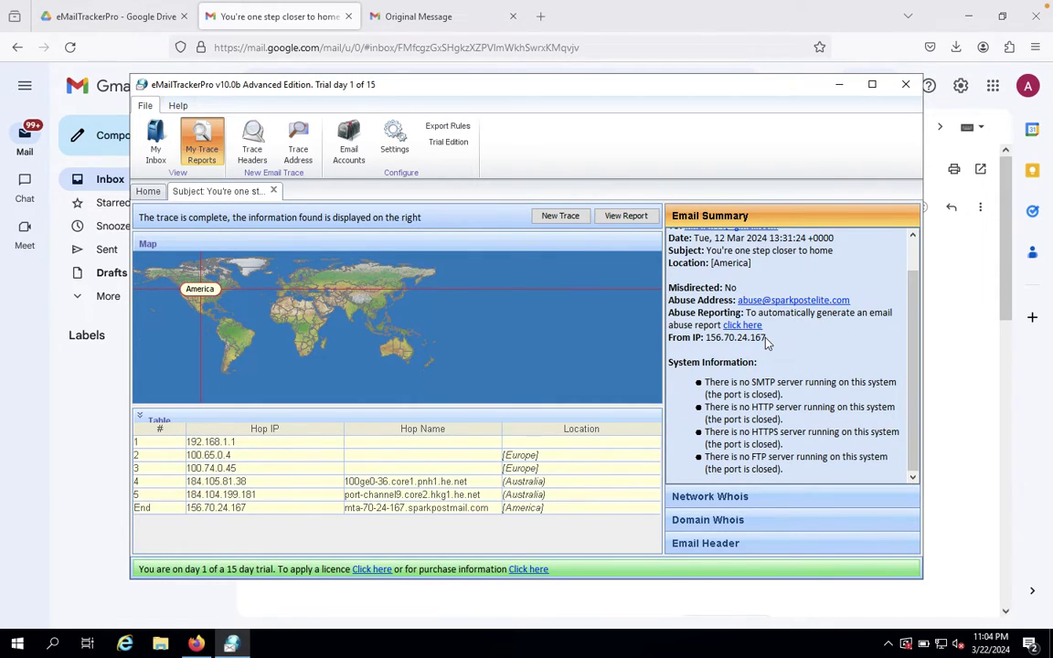
{"action": "left_click_drag", "start_coordinate": [762, 340], "coordinate": [709, 346]}
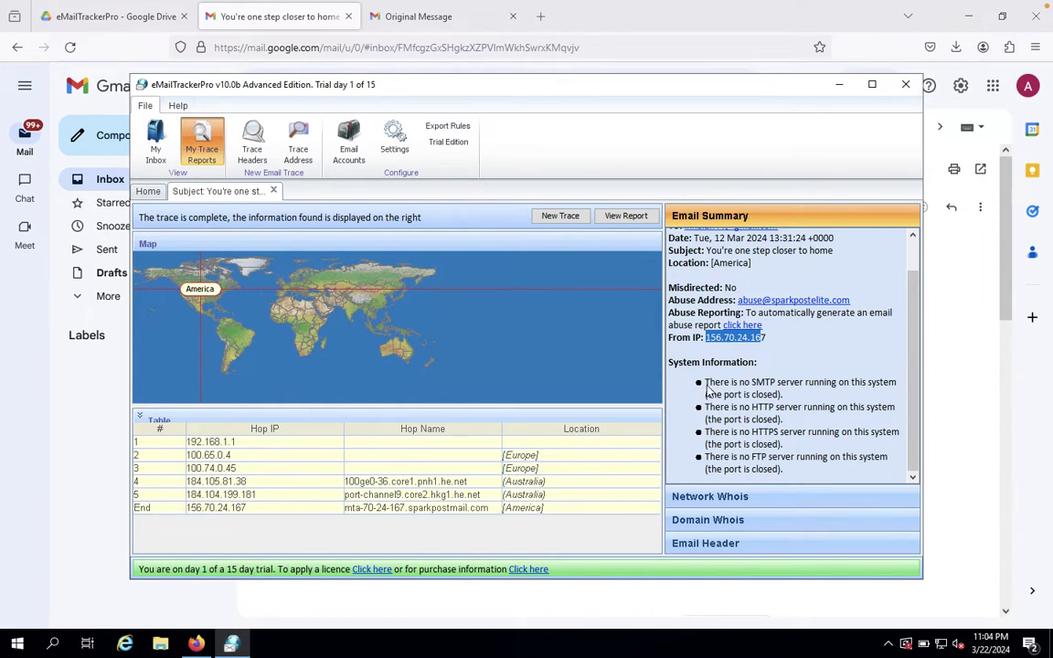
{"action": "left_click_drag", "start_coordinate": [705, 382], "coordinate": [841, 397]}
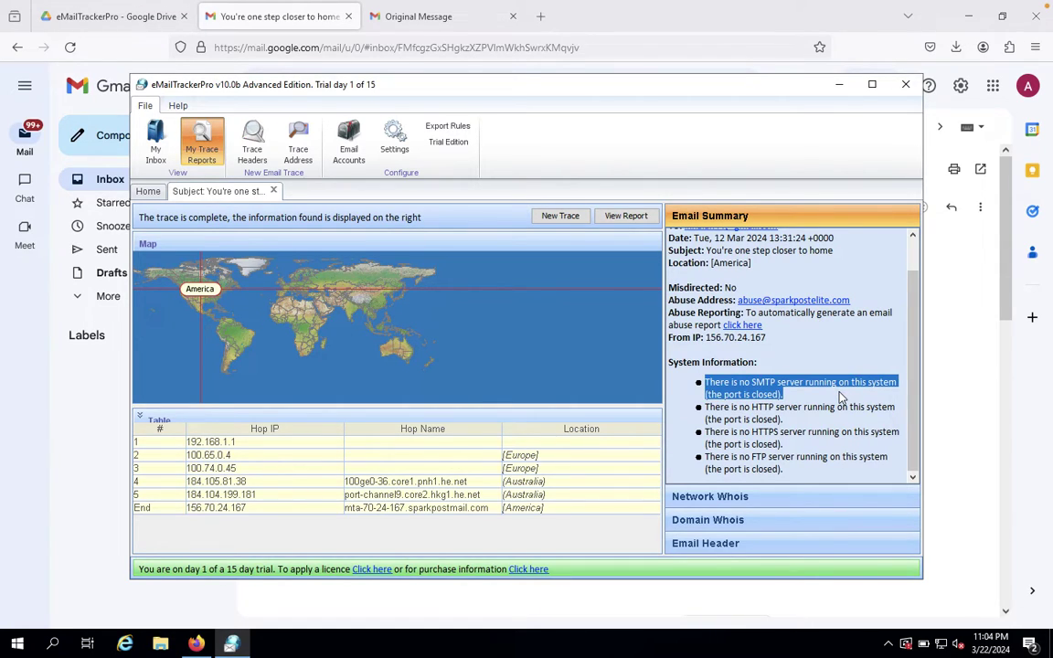
{"action": "left_click_drag", "start_coordinate": [772, 339], "coordinate": [700, 342]}
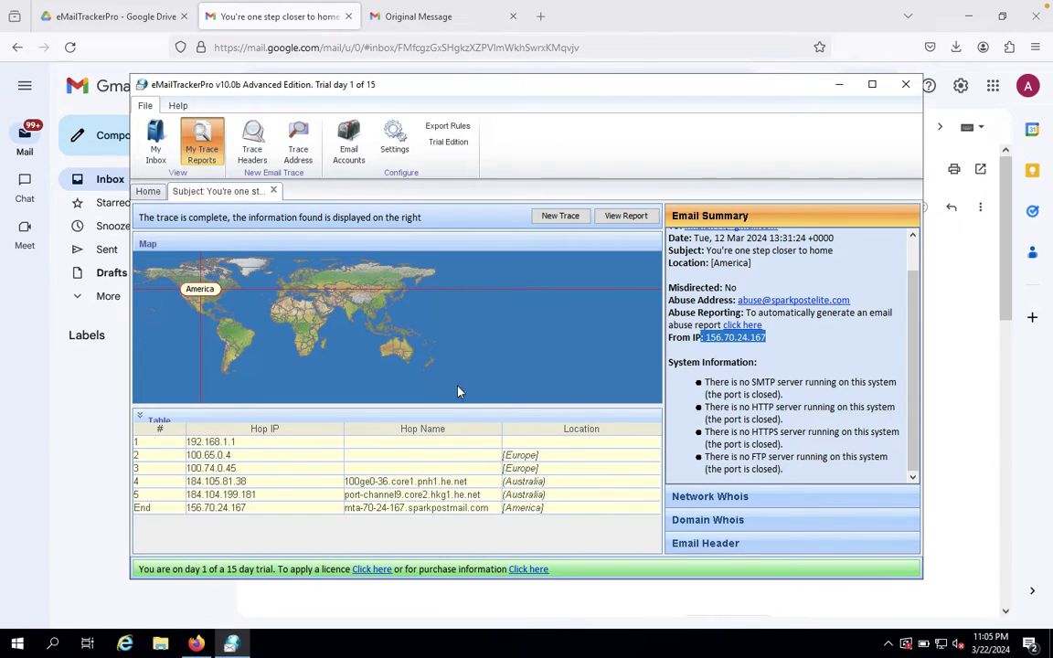
{"action": "left_click", "coordinate": [199, 290]}
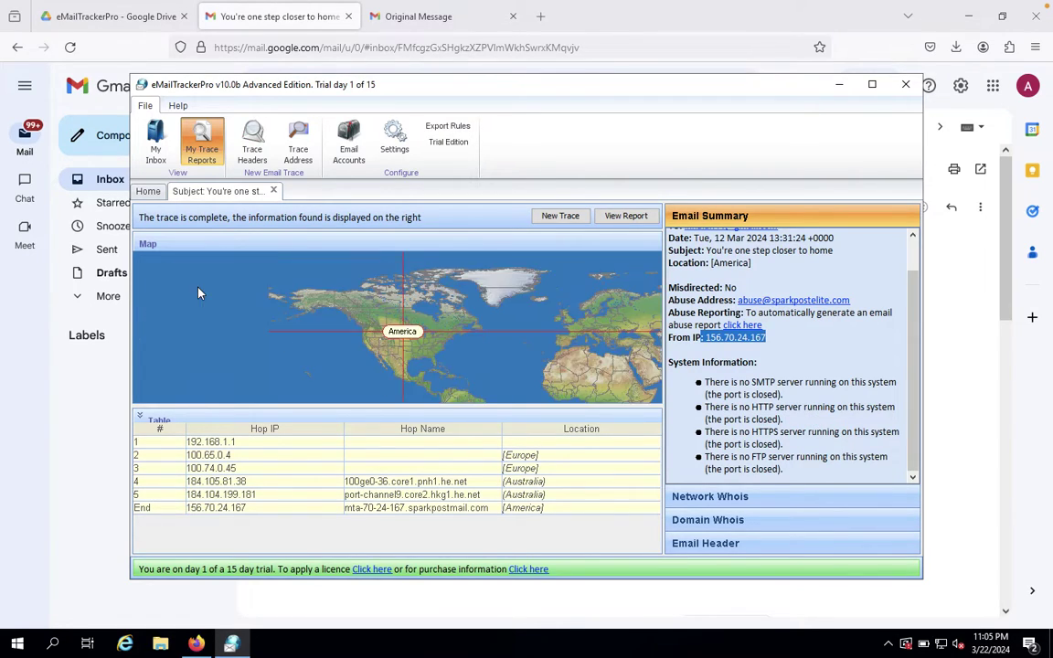
Zoom the Map pane closer into North America at the America location marker.
{"action": "left_click", "coordinate": [413, 331]}
{"action": "left_click", "coordinate": [388, 338]}
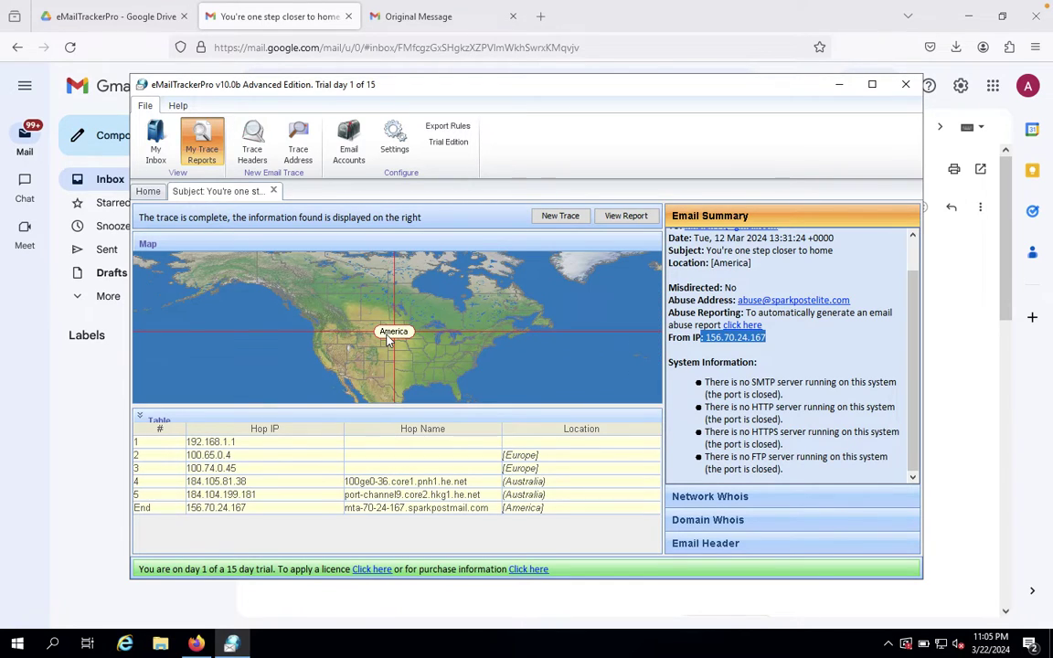
{"action": "left_click", "coordinate": [391, 336]}
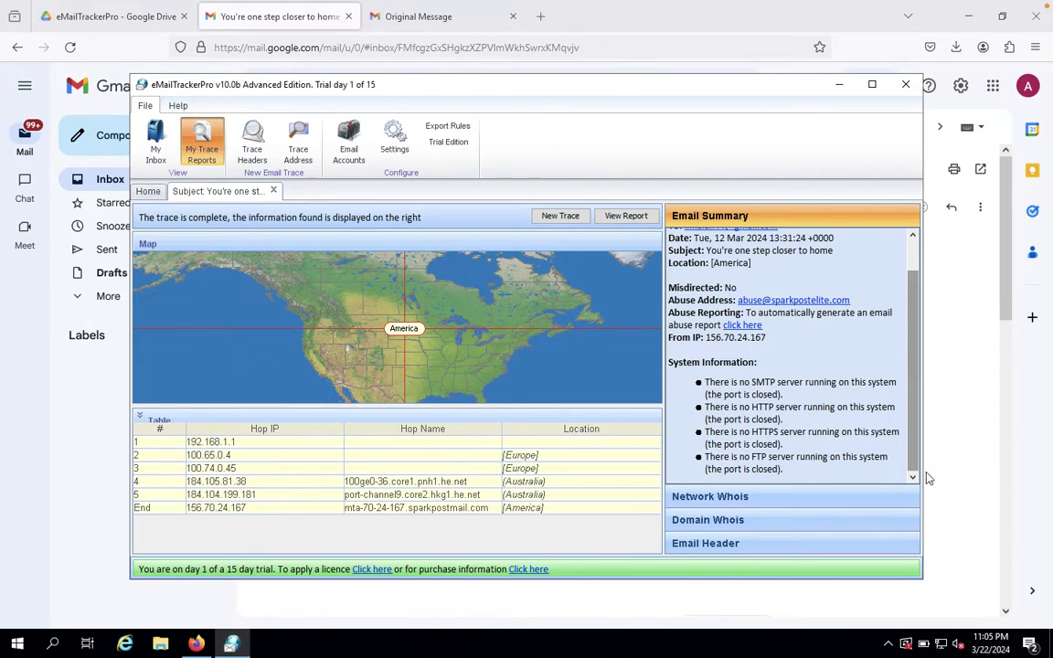
Scroll the trace summary back up and highlight the sender's From address.
{"action": "scroll", "coordinate": [850, 398], "scroll_direction": "up", "scroll_amount": 2}
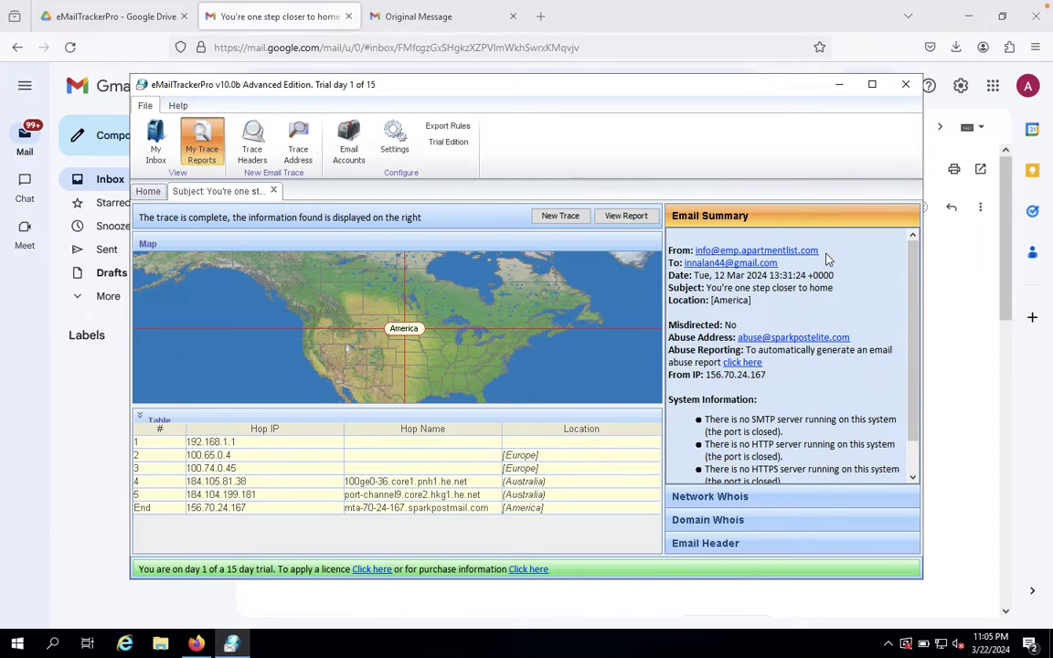
{"action": "left_click_drag", "start_coordinate": [822, 254], "coordinate": [676, 254]}
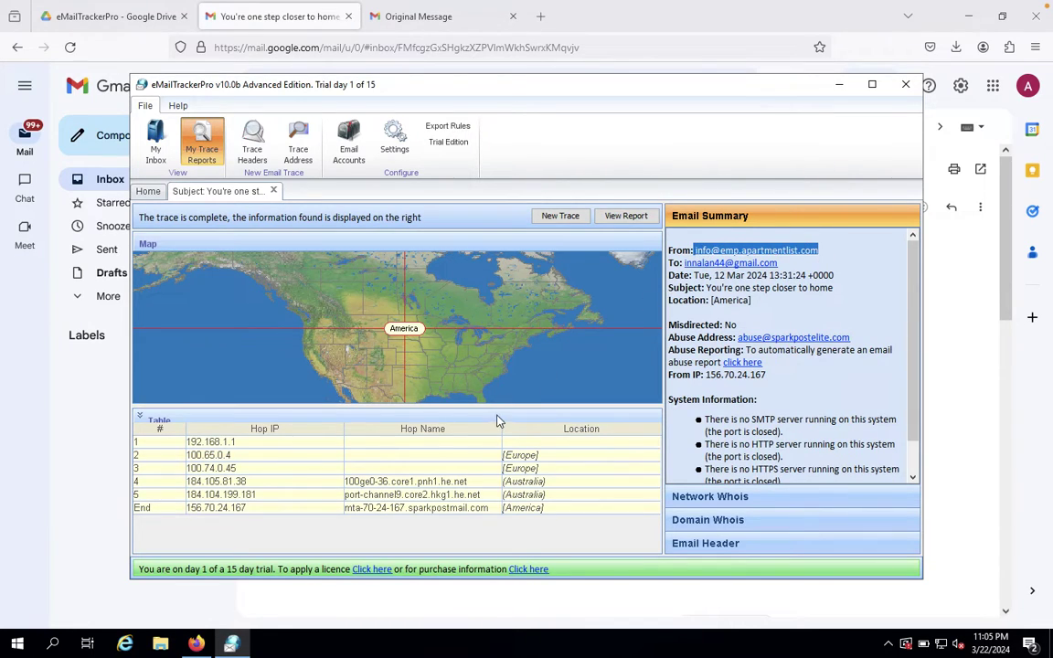
{"action": "left_click", "coordinate": [744, 499]}
Review the ARIN network whois record, then show no domain information found for 156.70.24.167.
{"action": "left_click", "coordinate": [745, 499]}
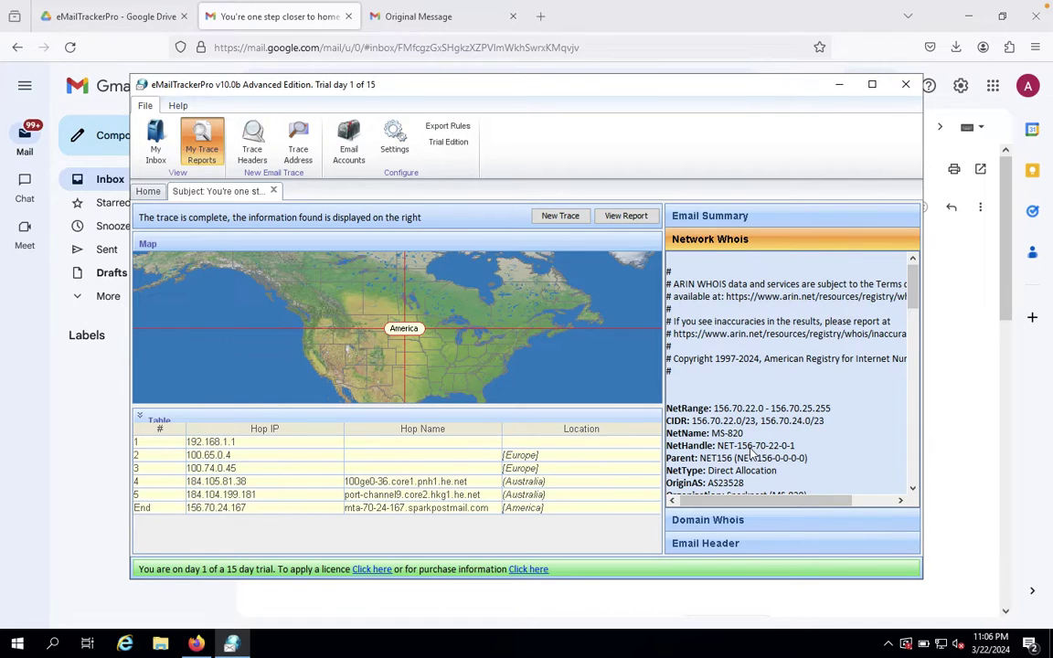
{"action": "scroll", "coordinate": [751, 451], "scroll_direction": "down", "scroll_amount": 10}
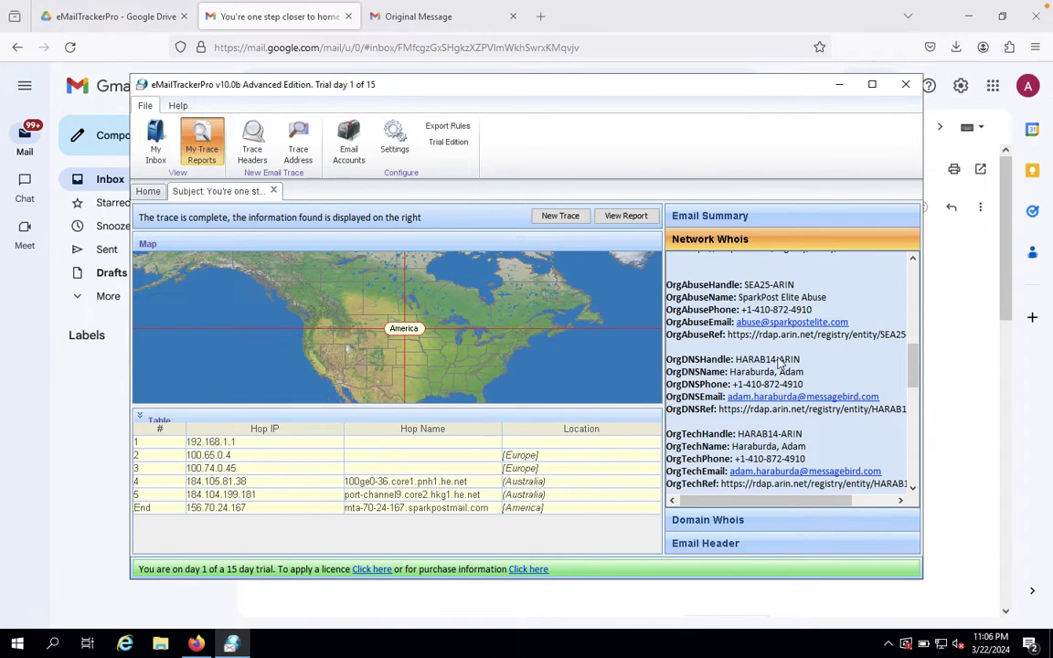
{"action": "scroll", "coordinate": [801, 359], "scroll_direction": "down", "scroll_amount": 5}
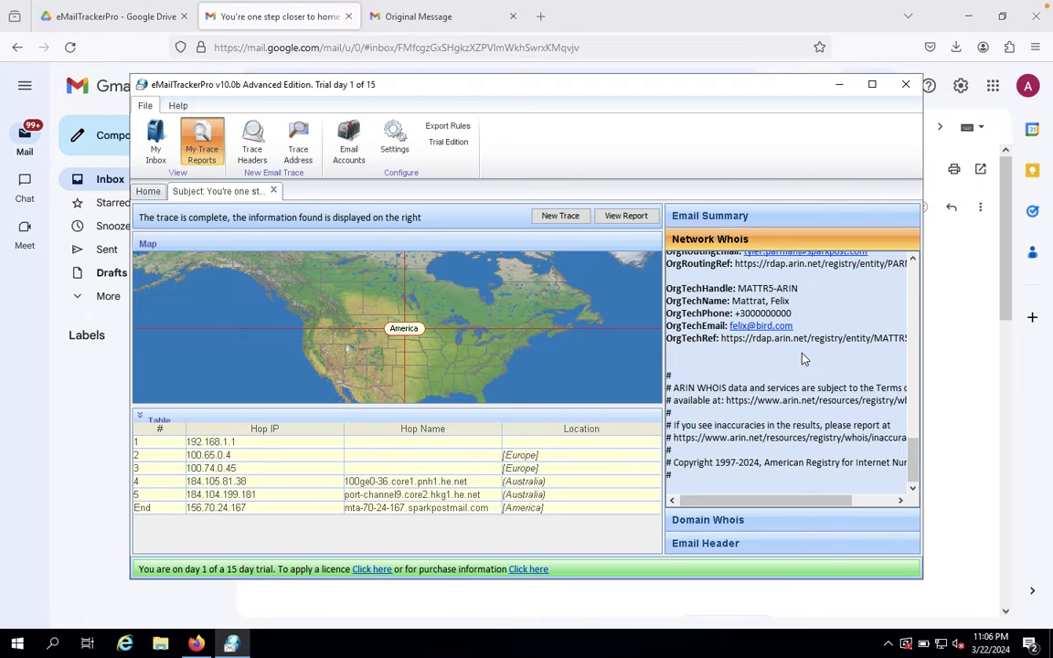
{"action": "left_click", "coordinate": [751, 521]}
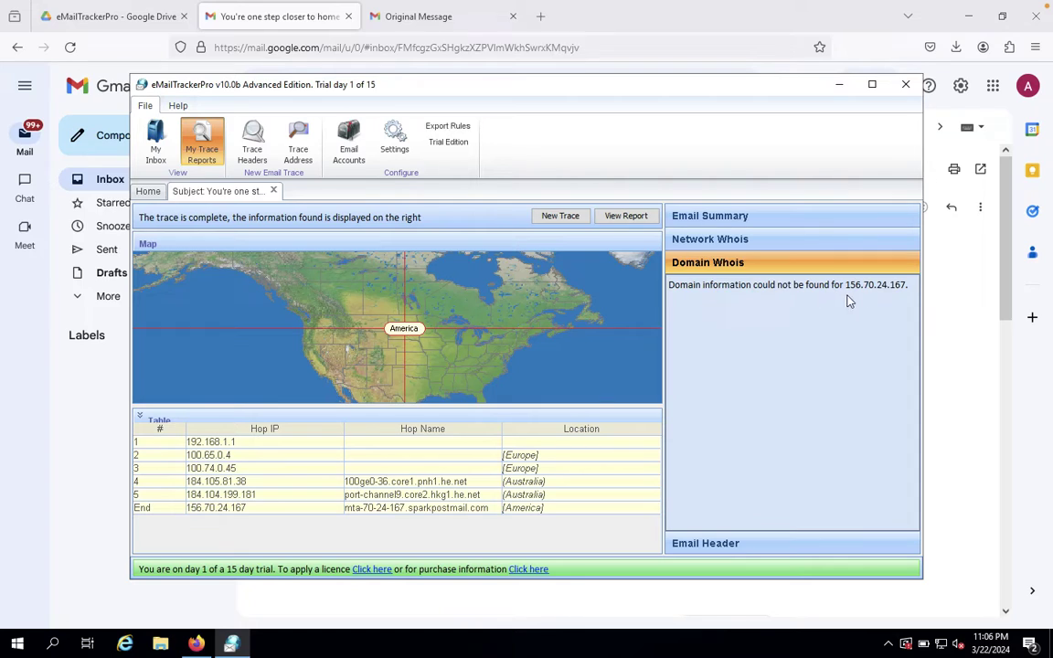
Display the raw email header from its top, starting with the Delivered-To, Received and ARC-Seal lines.
{"action": "left_click", "coordinate": [757, 548]}
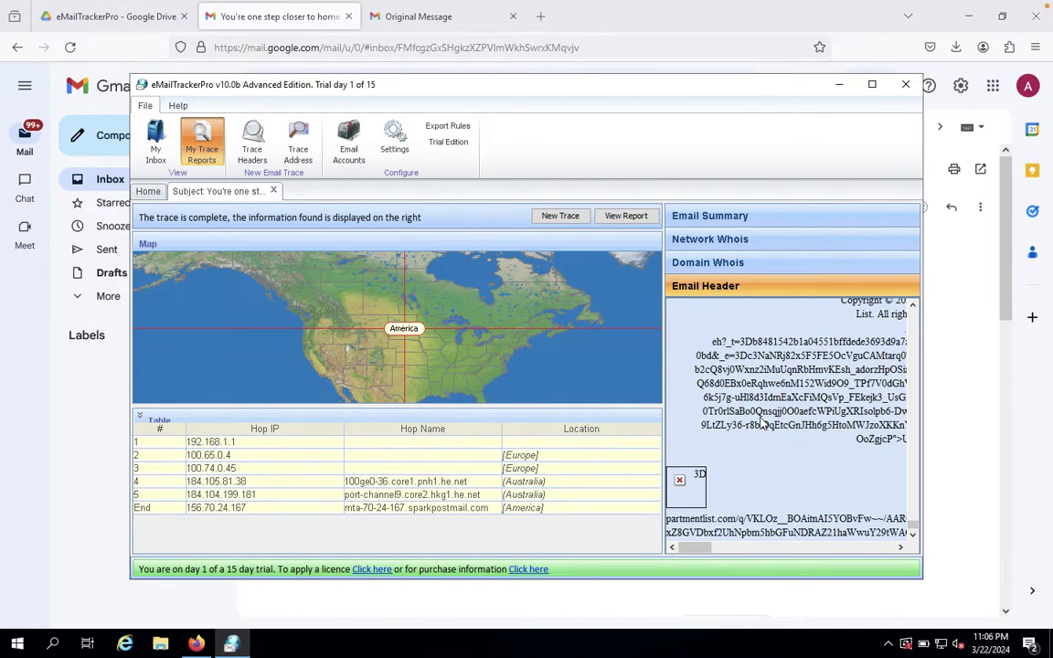
{"action": "scroll", "coordinate": [762, 421], "scroll_direction": "up", "scroll_amount": 3}
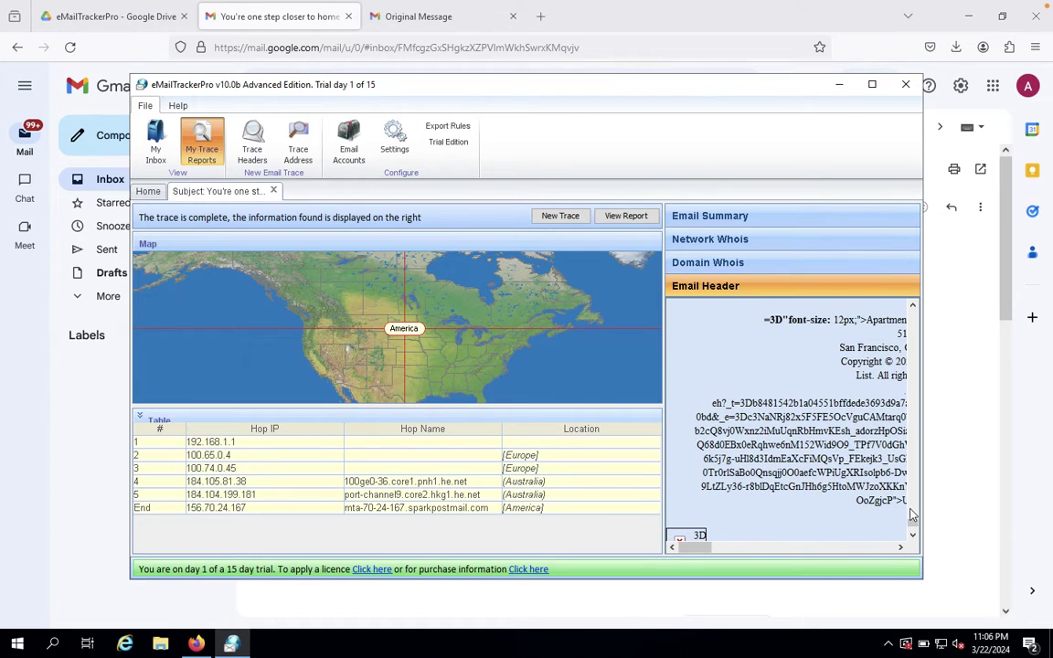
{"action": "left_click_drag", "start_coordinate": [912, 523], "coordinate": [797, 284]}
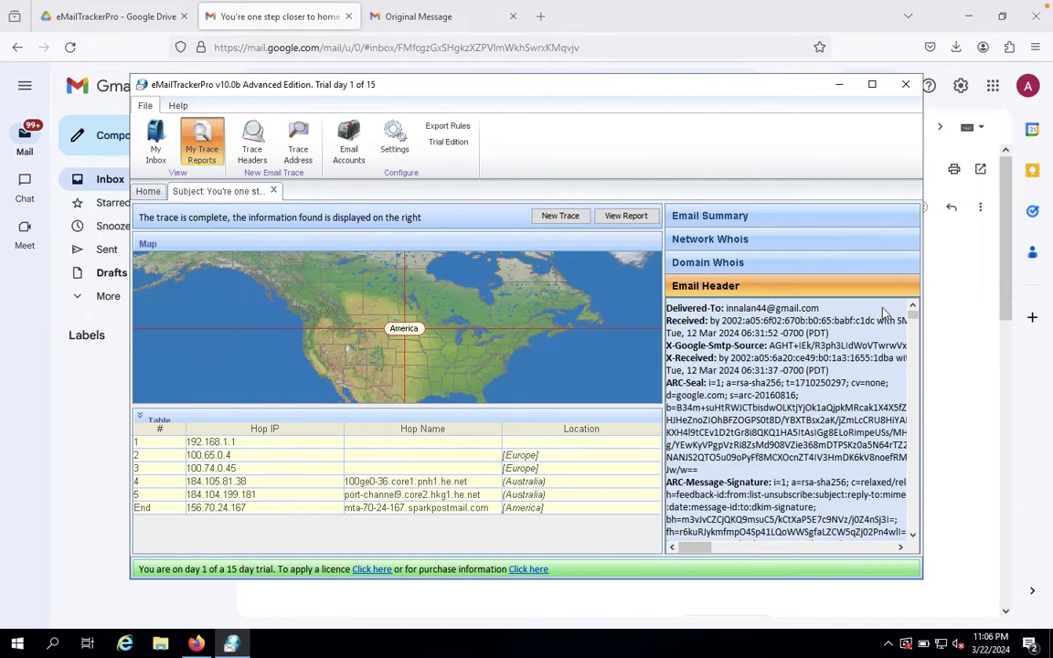